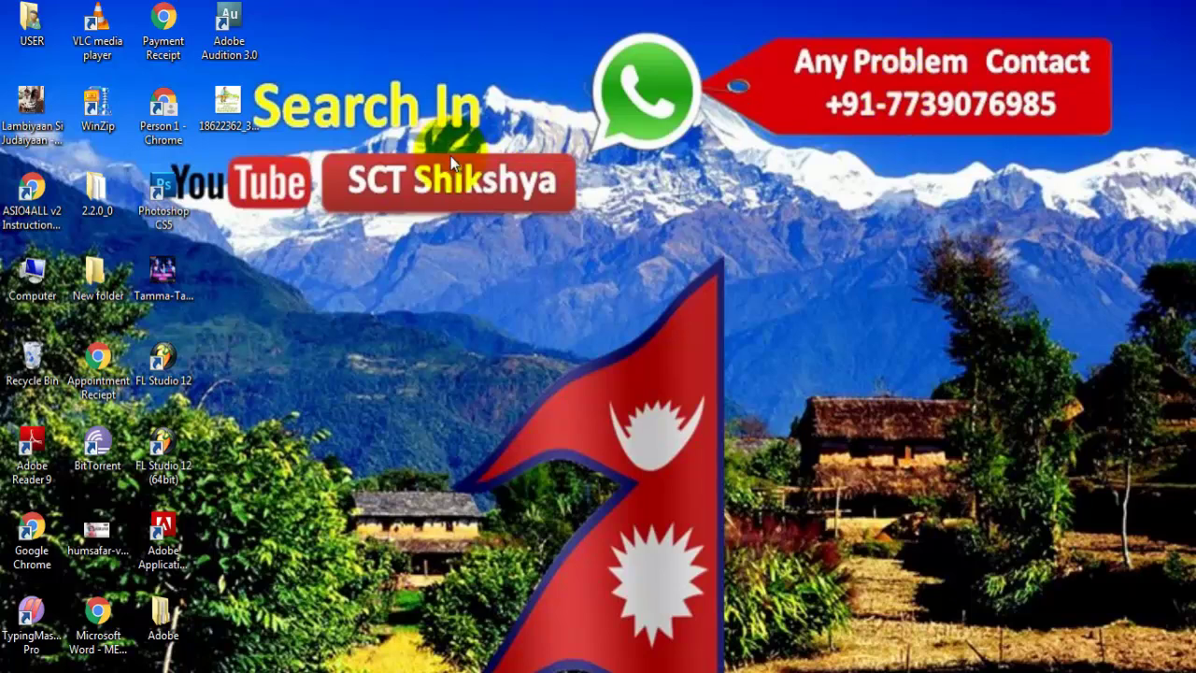
- Refresh the desktop, then scroll the excel notes down to the Work book and Spread sheet definitions
right_click(523, 223)
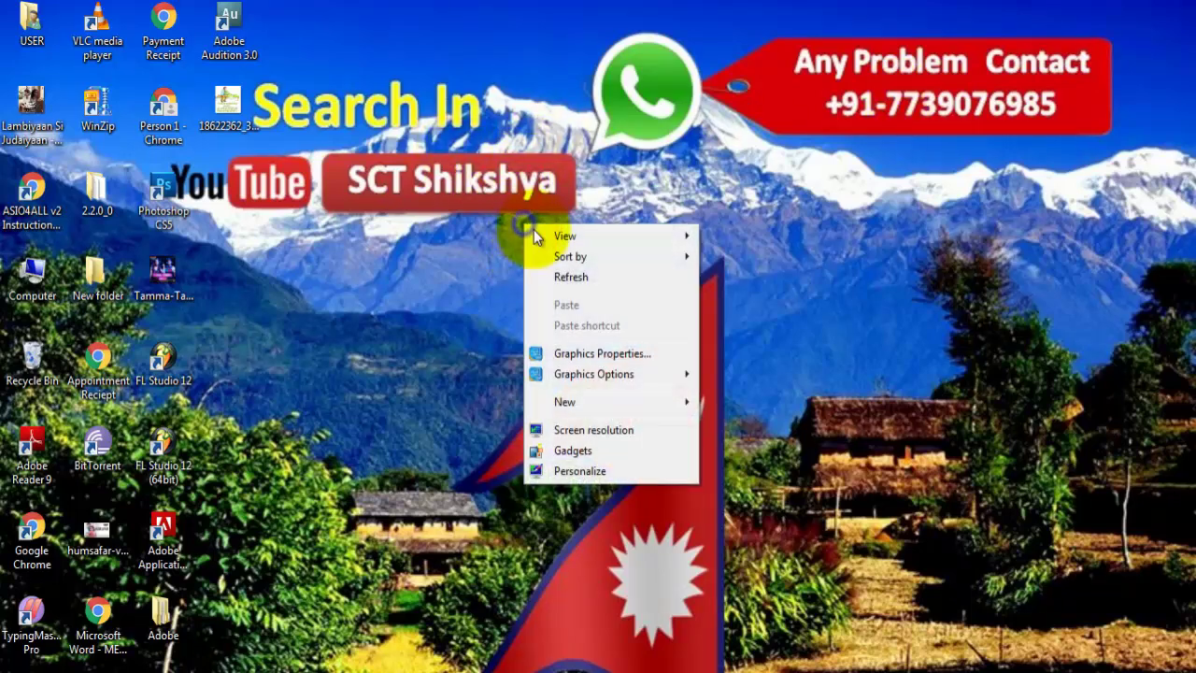
click(605, 277)
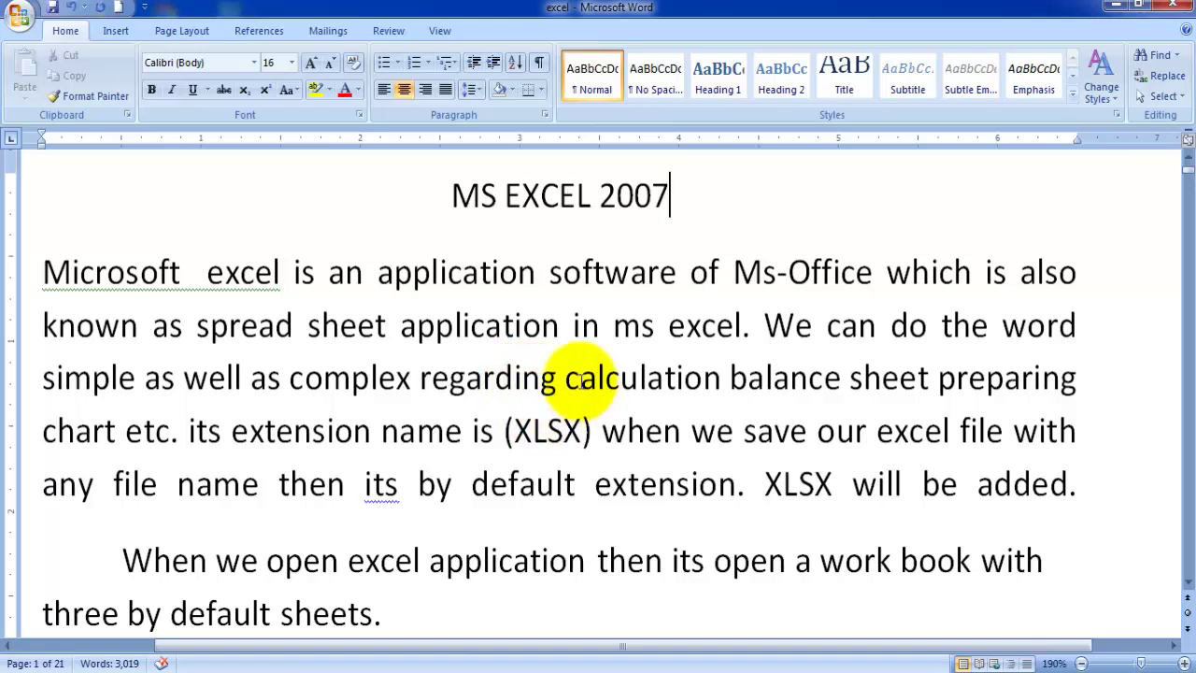
scroll(574, 376, down, 2)
scroll(419, 492, down, 1)
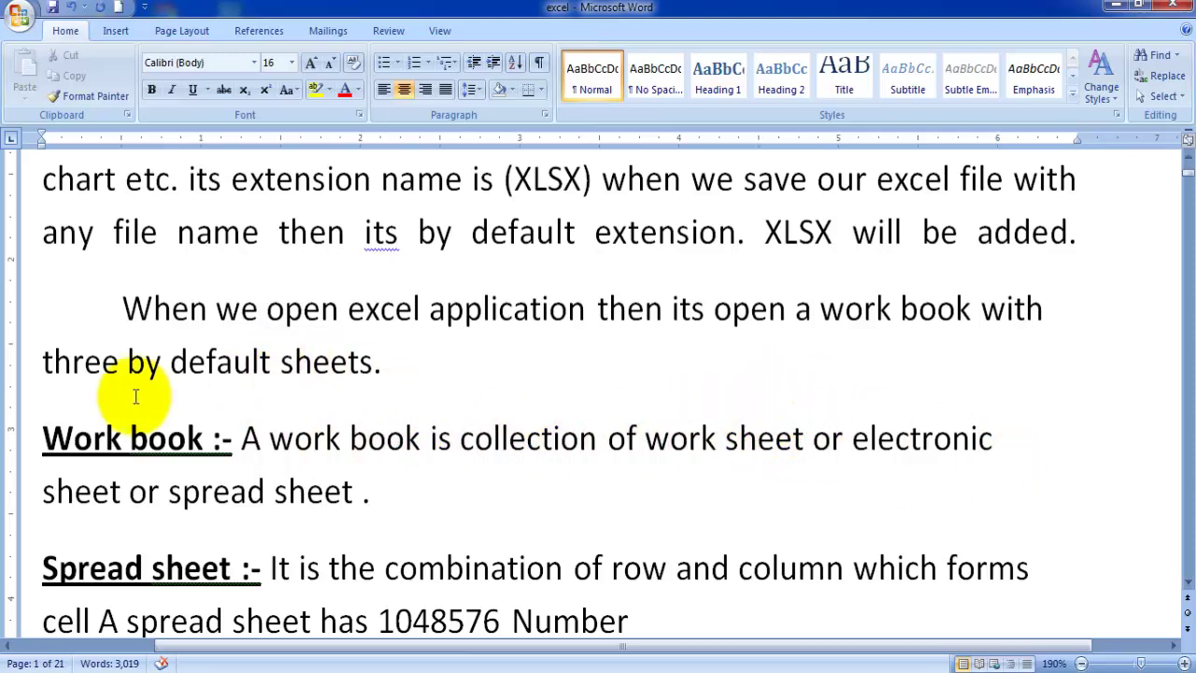
scroll(420, 556, down, 3)
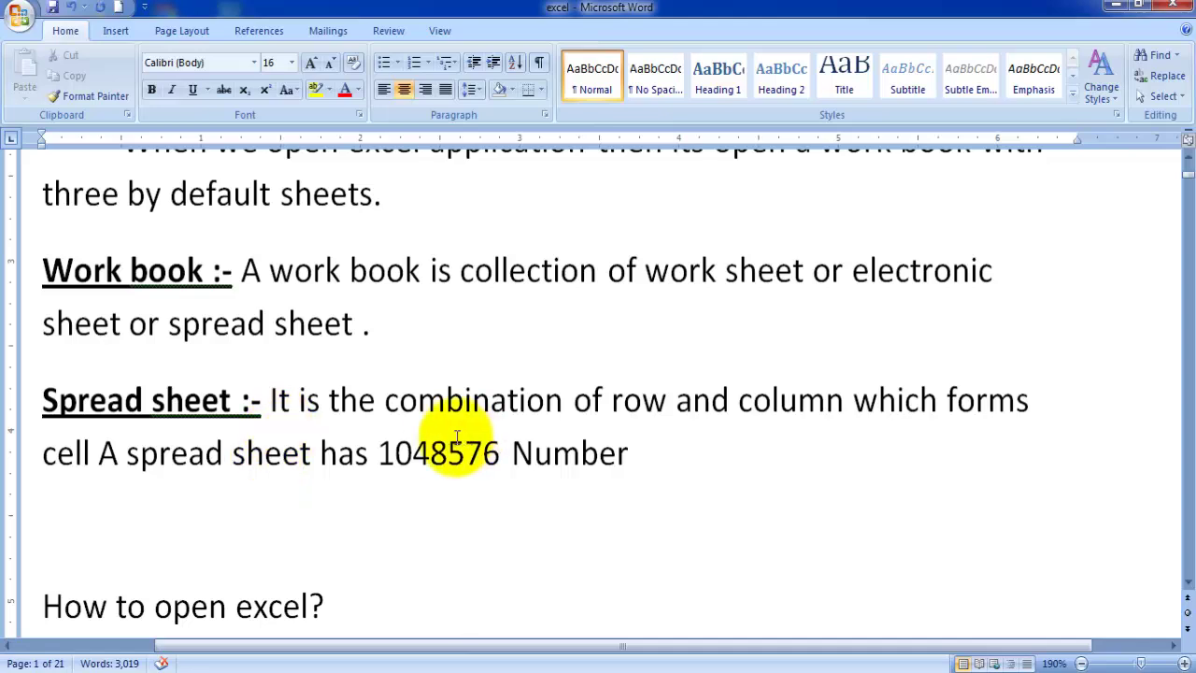
- Launch Excel 2007 by searching 'excel' in the Start menu and maximize the blank Book1 window
click(10, 668)
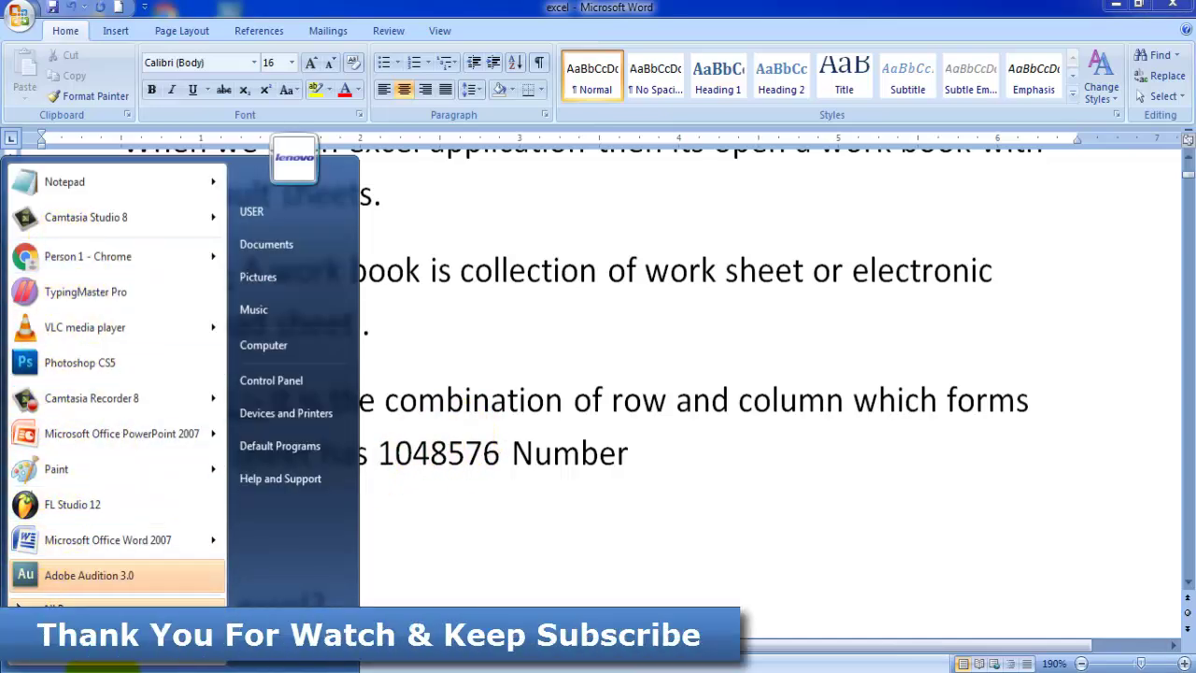
text(excel)
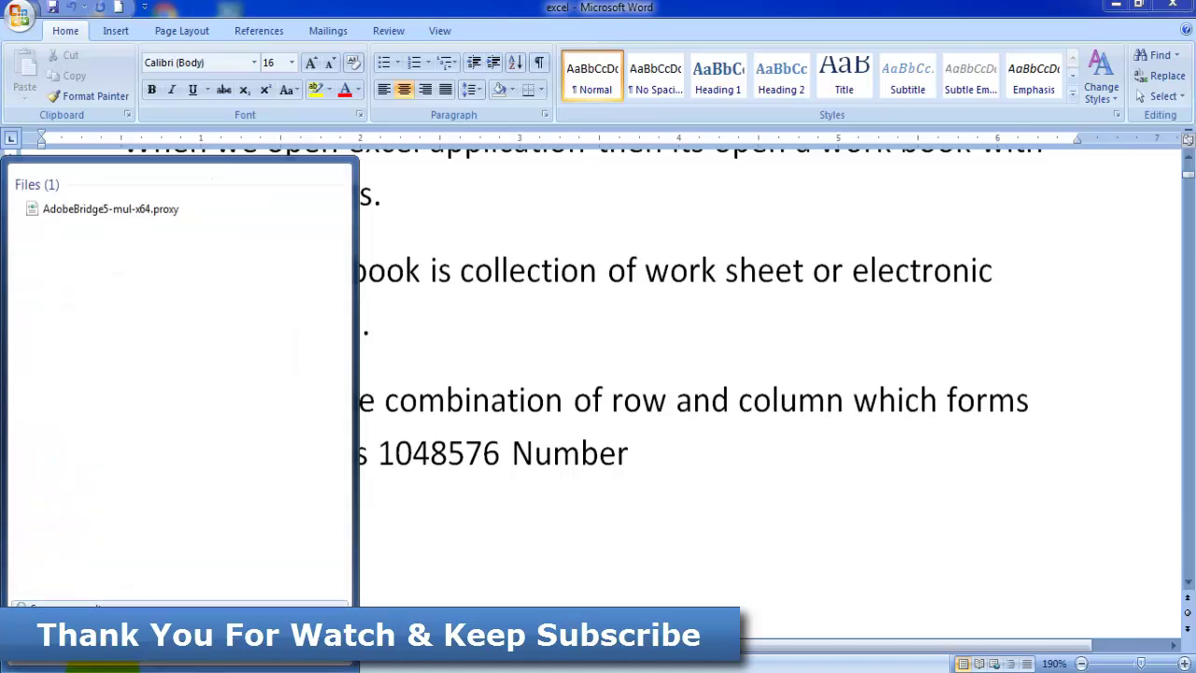
text(excel)
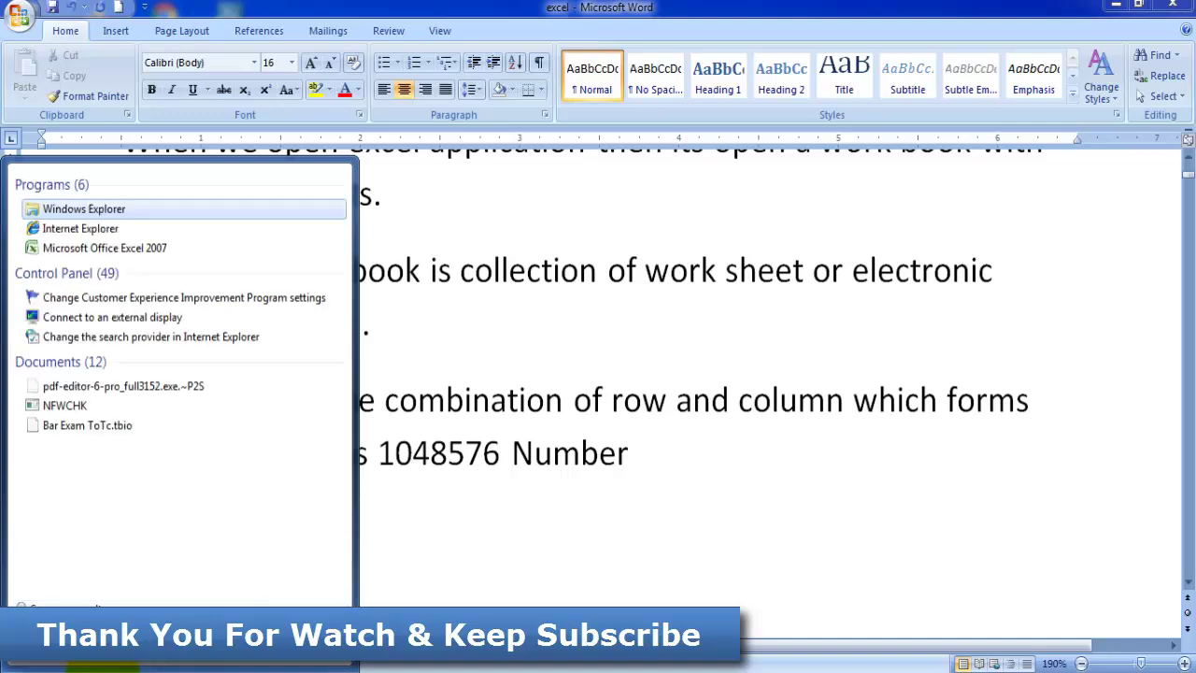
key(Return)
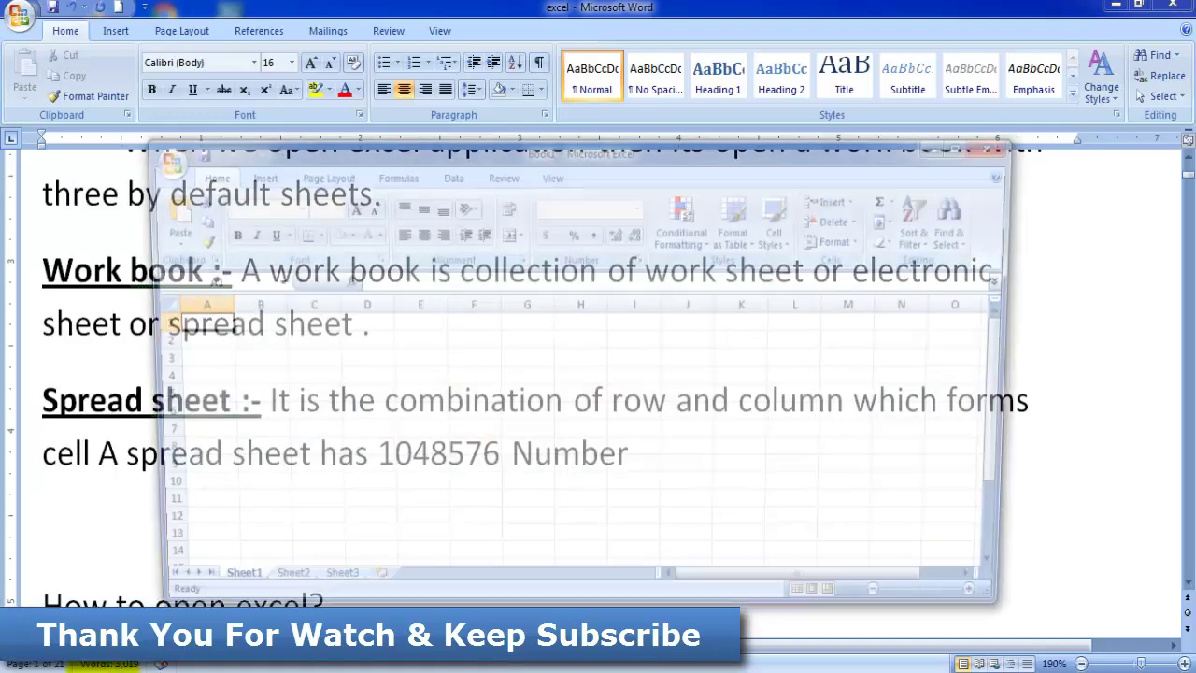
double_click(544, 151)
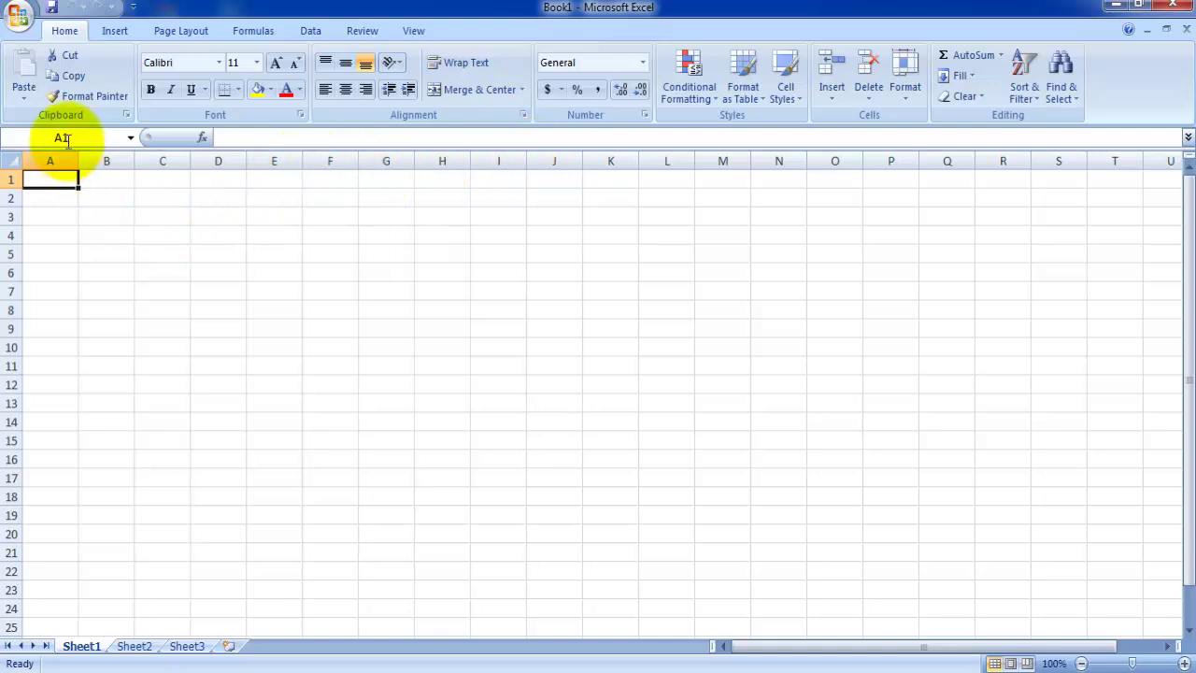
- Select cells down column A and across row 1, make H5 active, then return to Word
drag(50, 179, 42, 571)
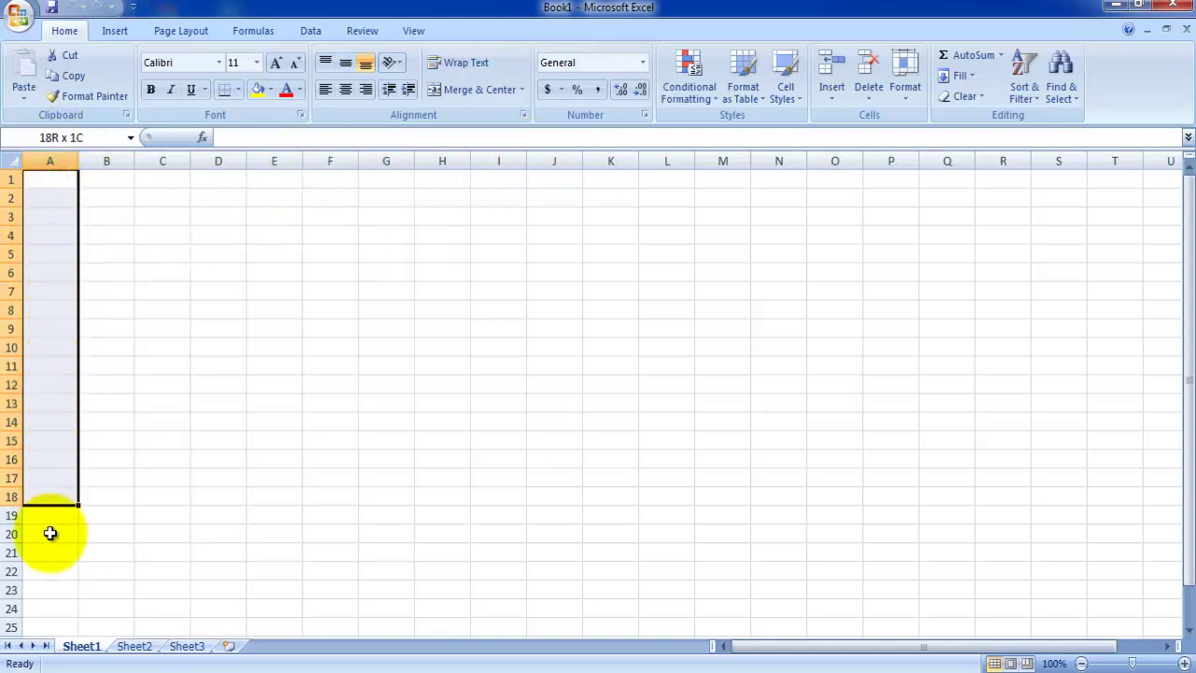
click(94, 182)
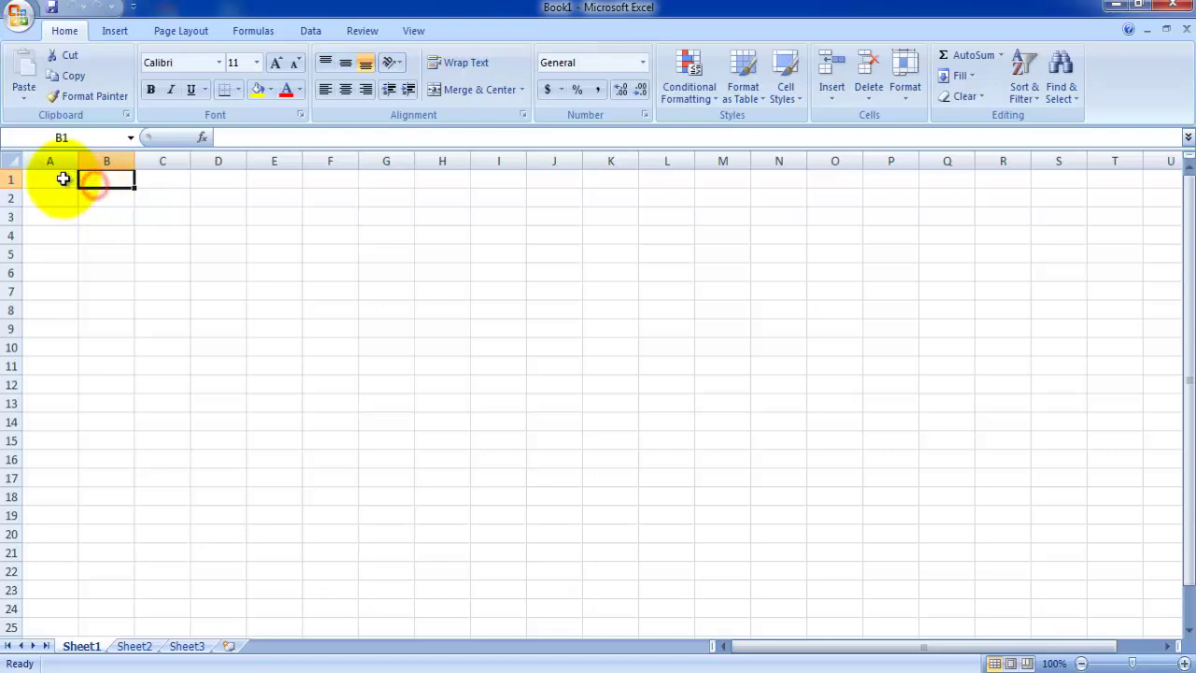
drag(63, 178, 1112, 176)
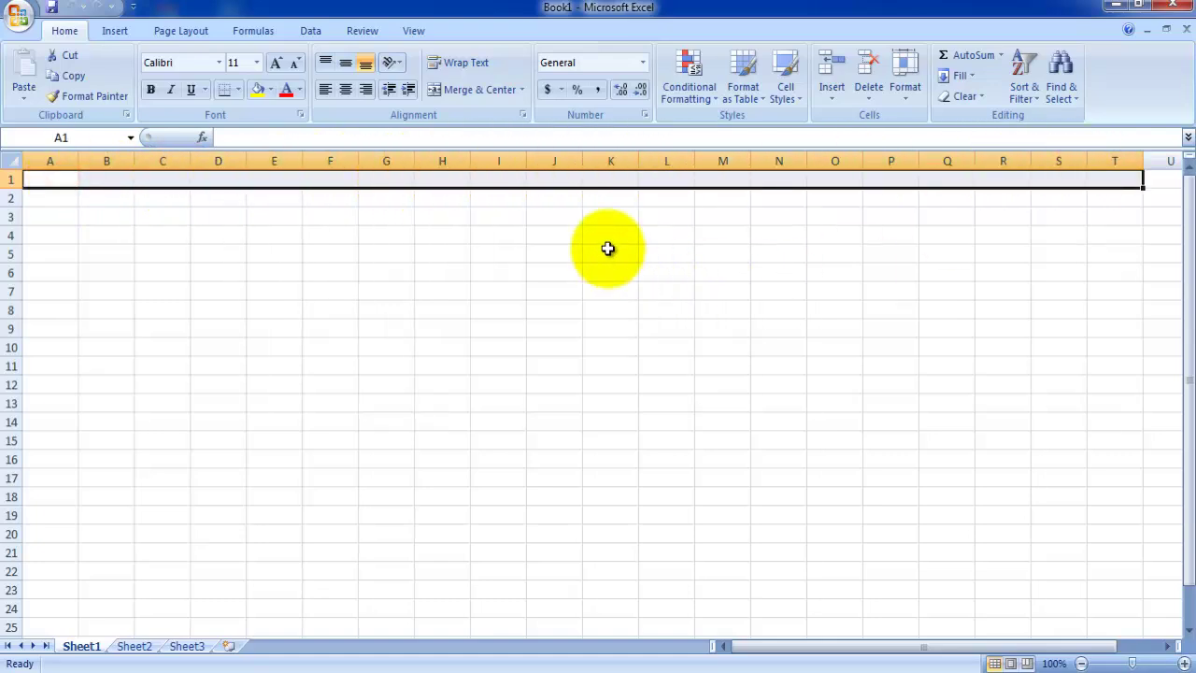
click(436, 248)
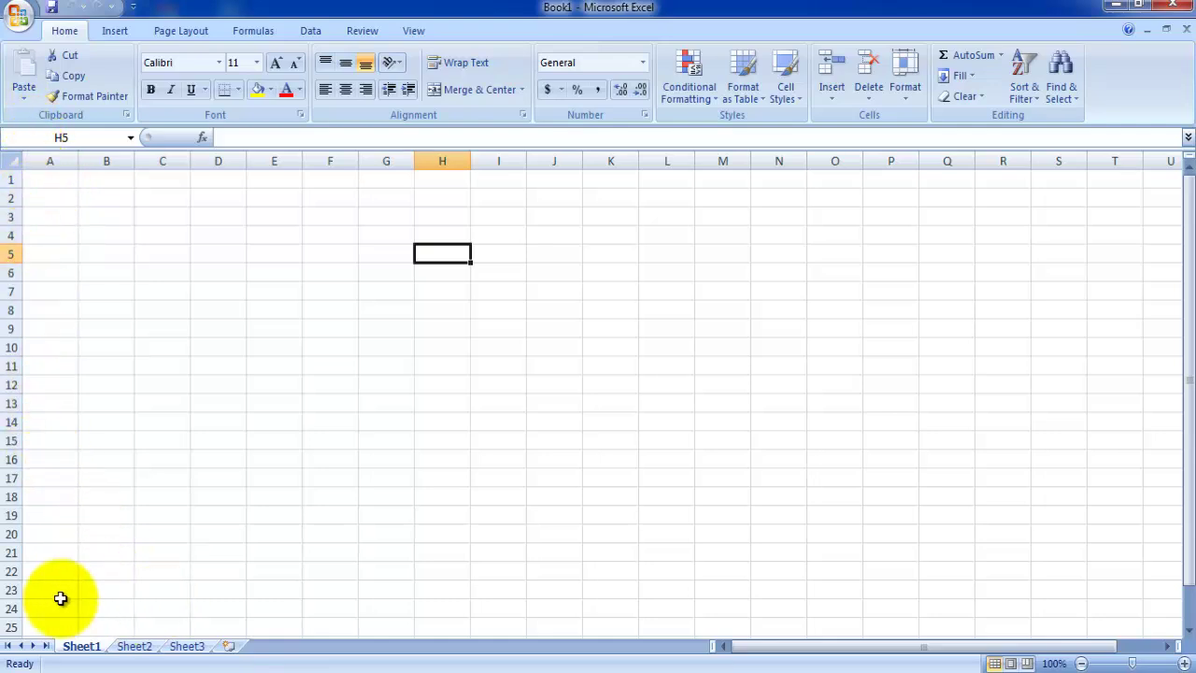
key(alt+Tab)
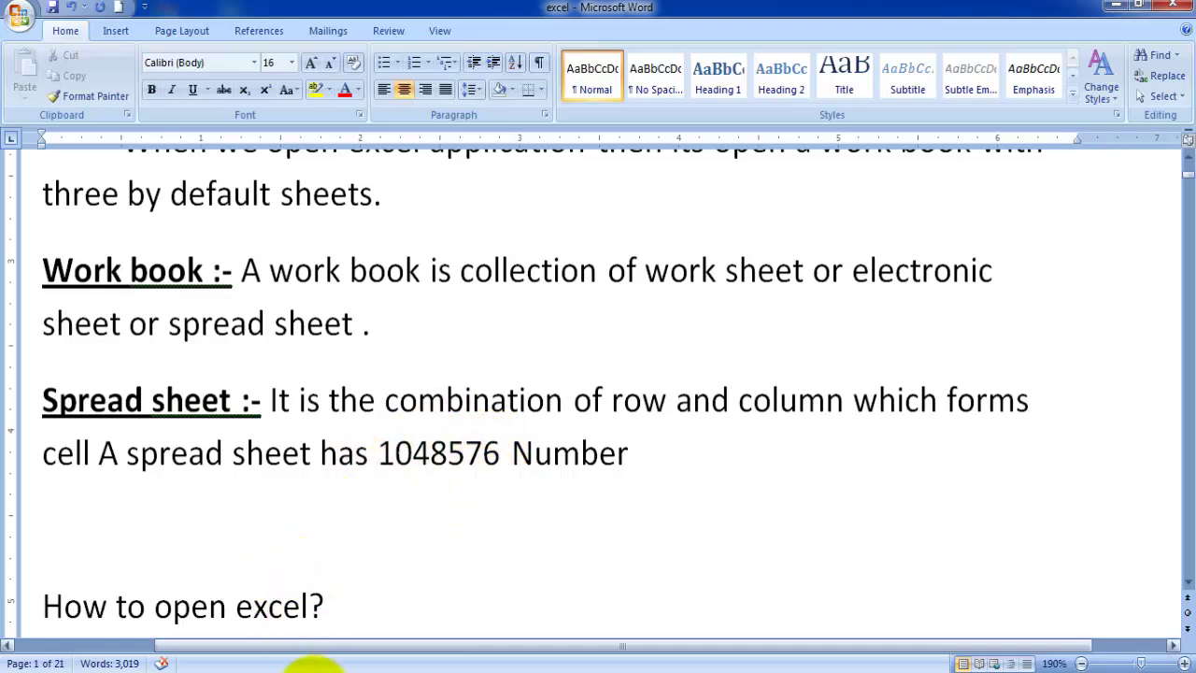
- Back in Excel, jump to last row 1048576 and last column XFD, then return to A1
click(248, 666)
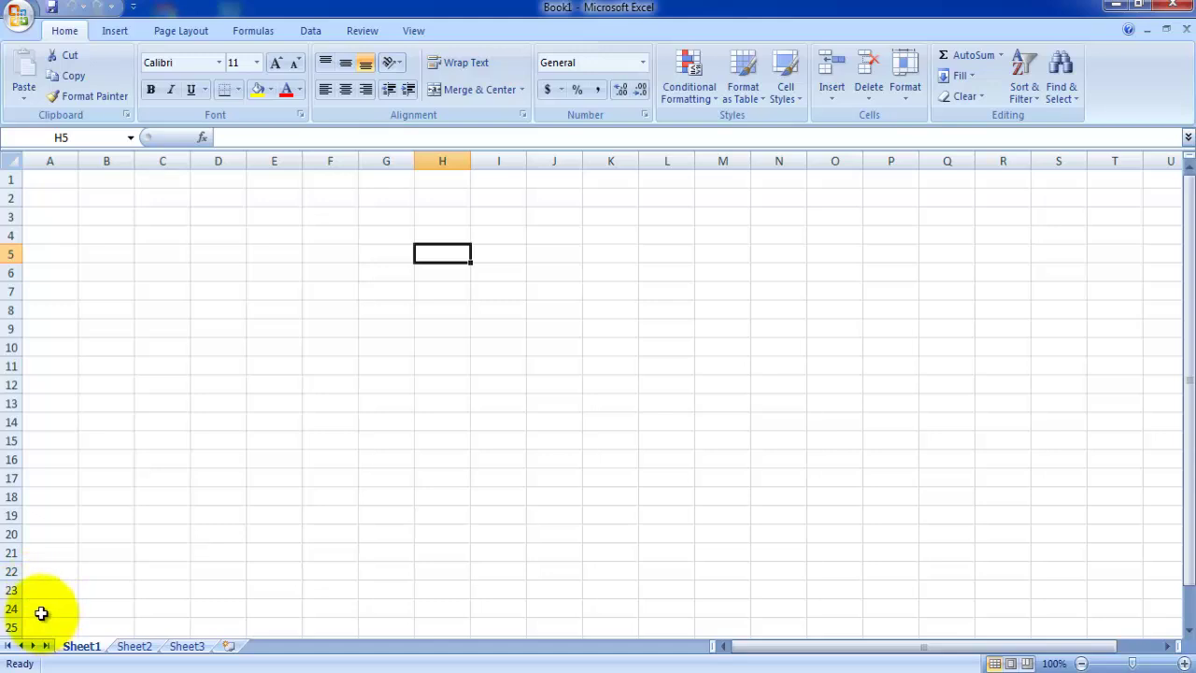
click(58, 178)
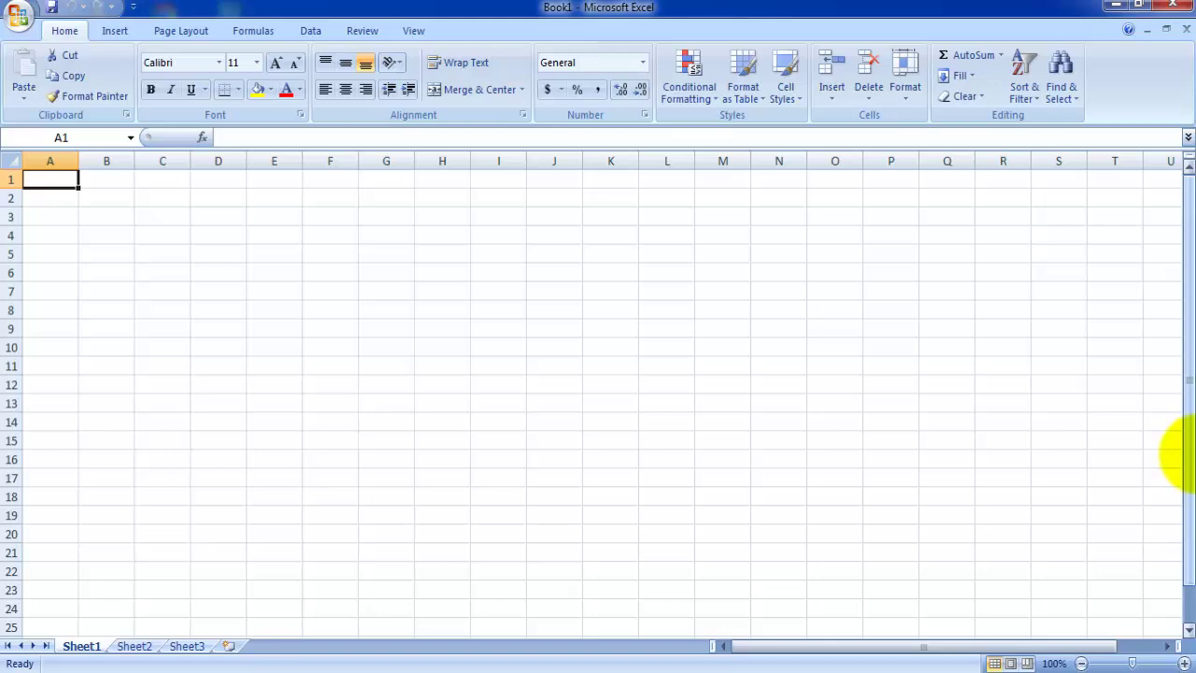
key(ctrl+Down)
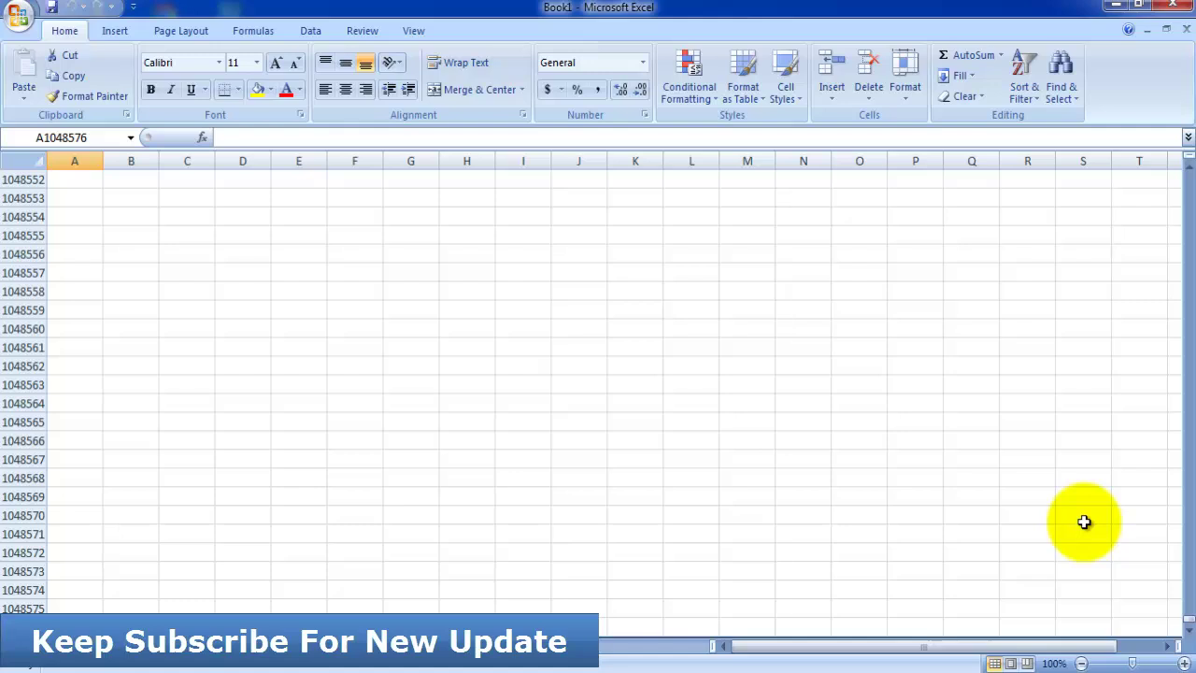
key(ctrl+Up)
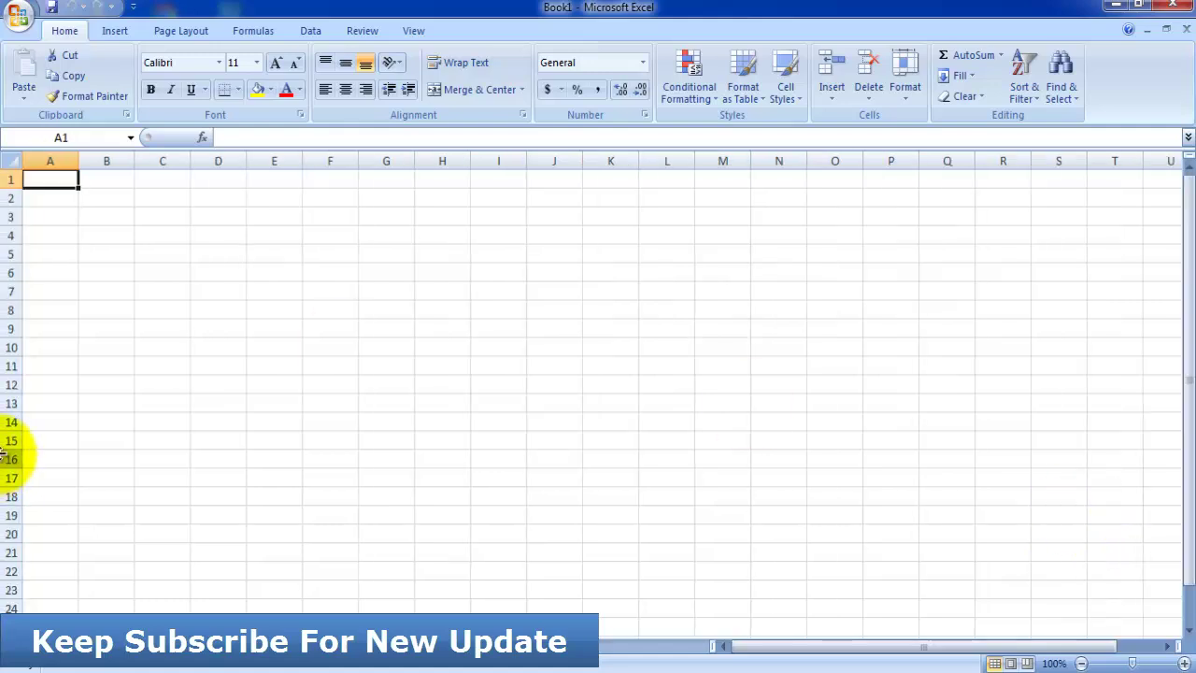
mouse_move(68, 187)
mouse_down()
mouse_move(928, 161)
mouse_move(332, 207)
mouse_up()
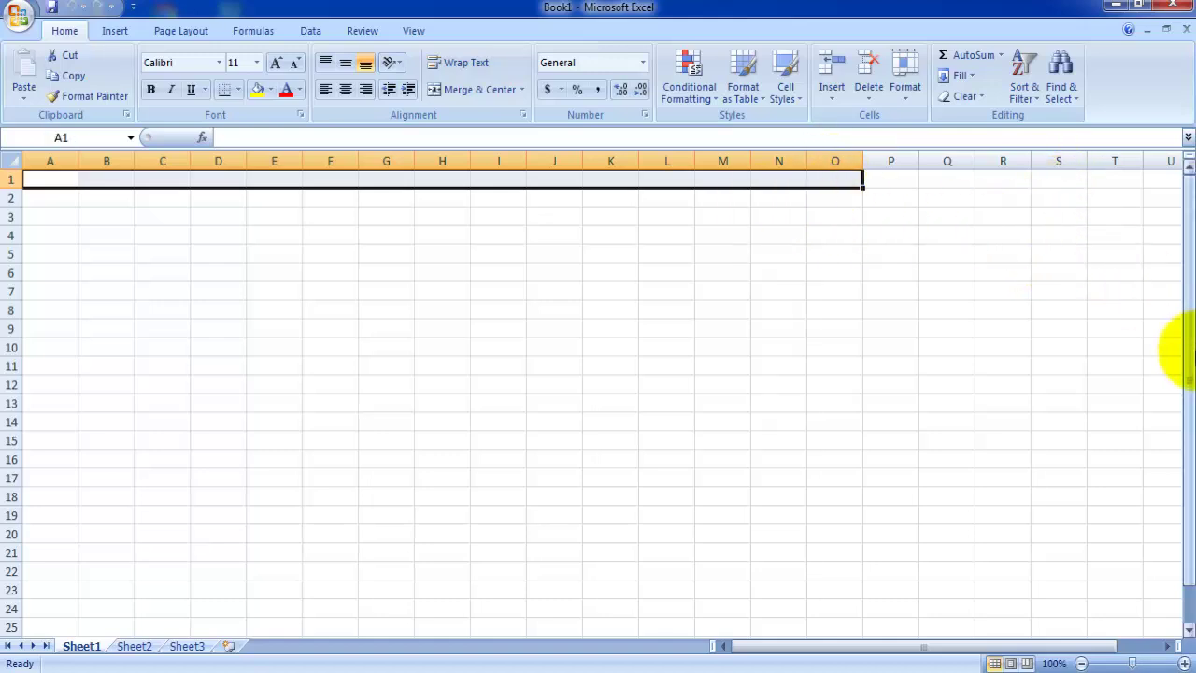
key(ctrl+Right)
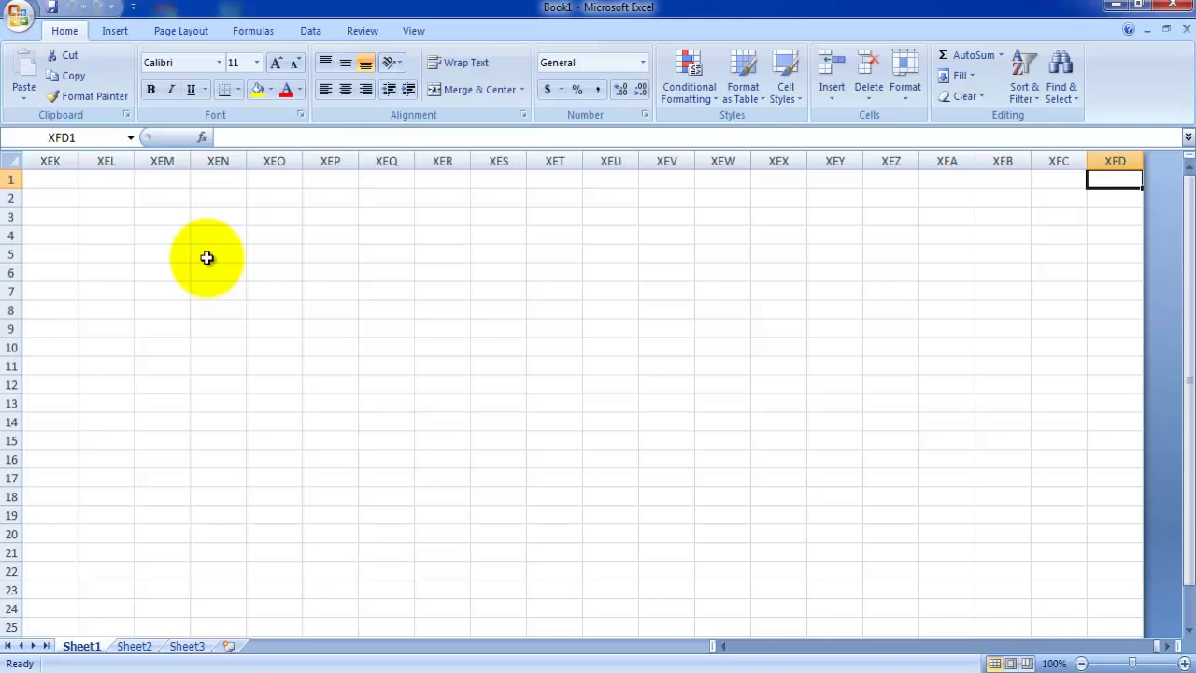
key(ctrl+Home)
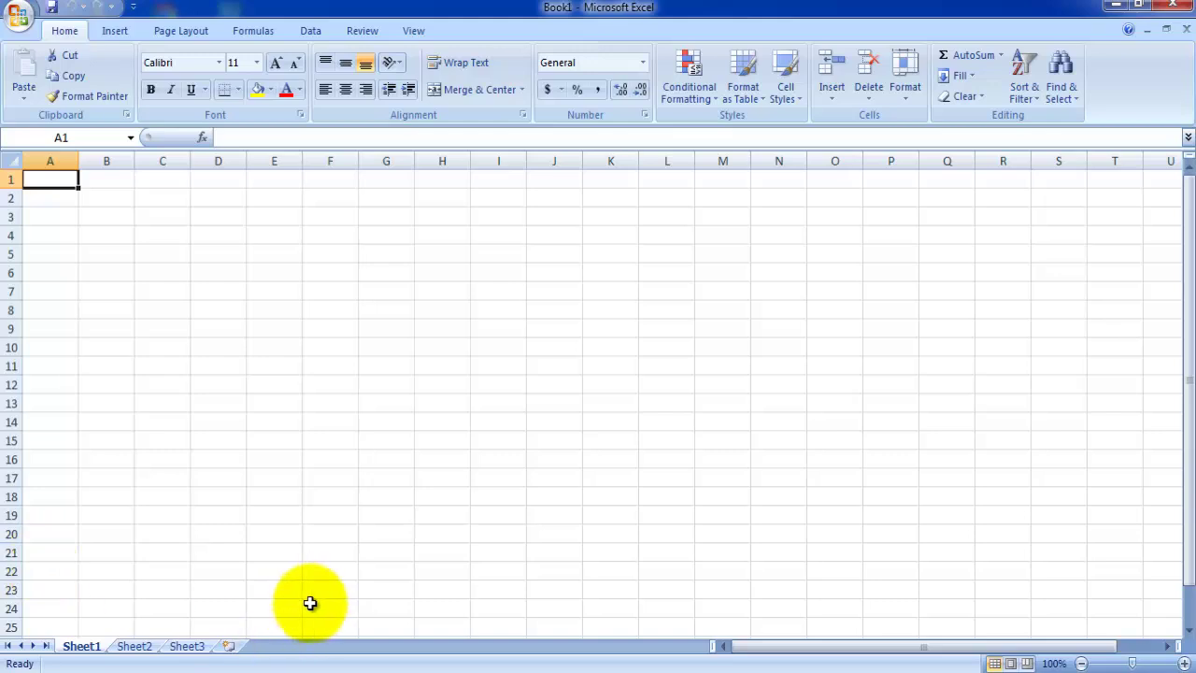
- Scroll the Word notes down to Step 2, then minimize Word to reveal Excel's Book1
click(241, 665)
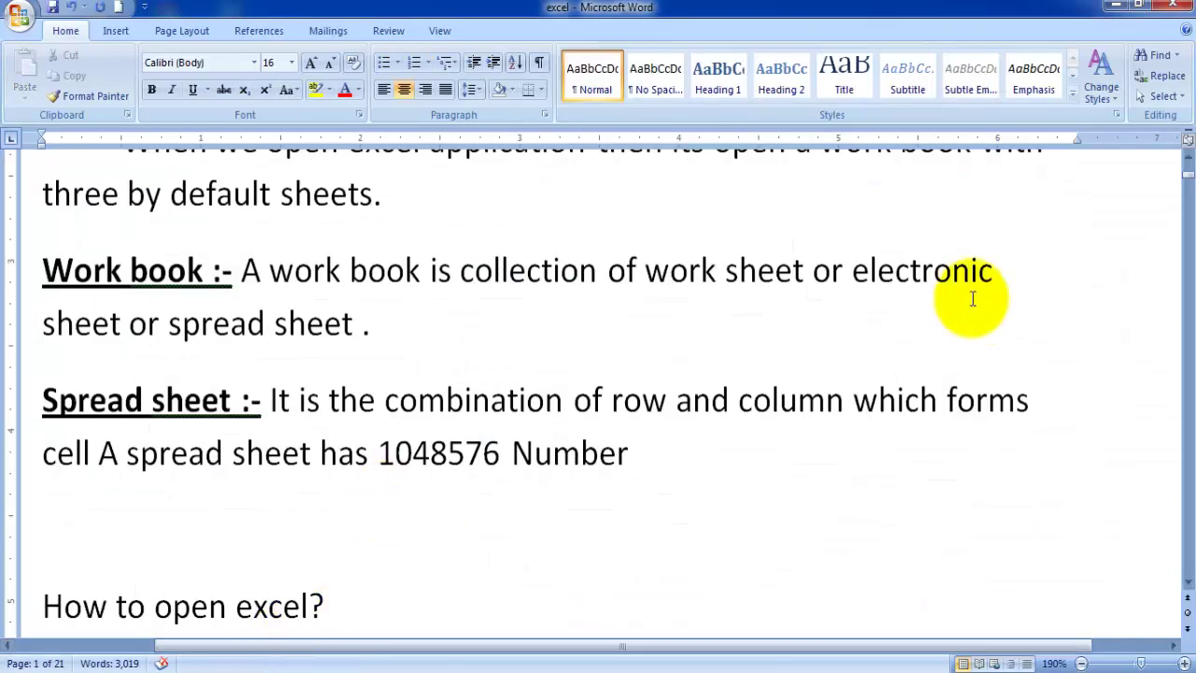
scroll(521, 454, down, 3)
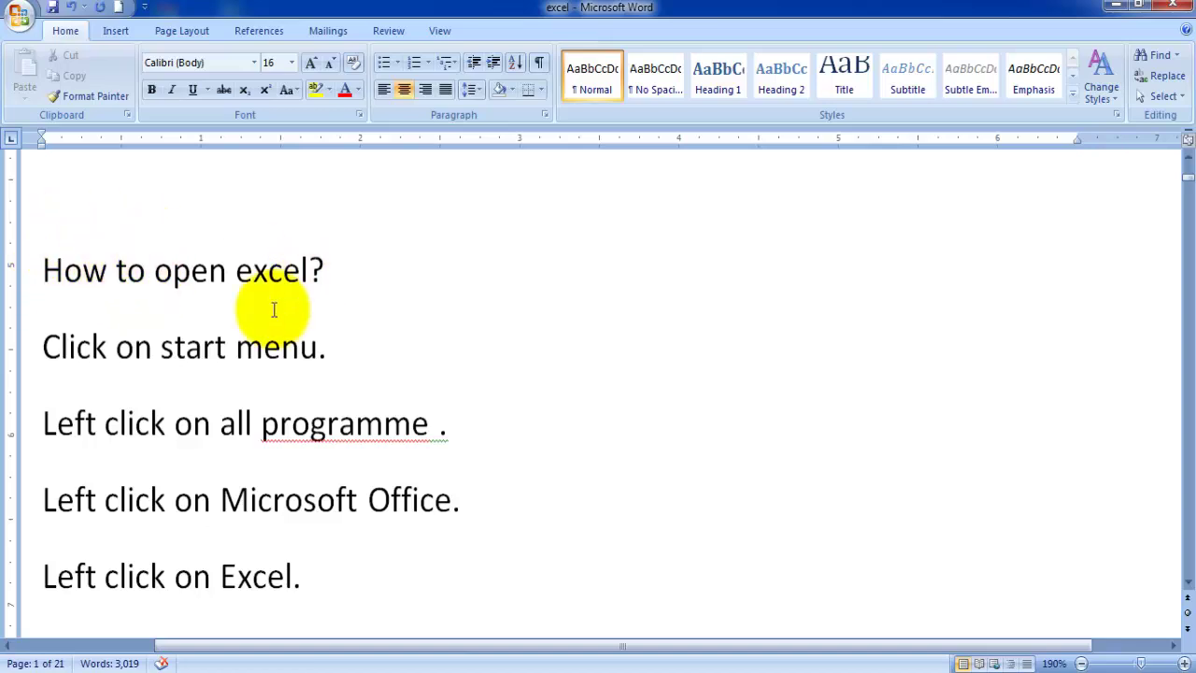
scroll(187, 313, down, 1)
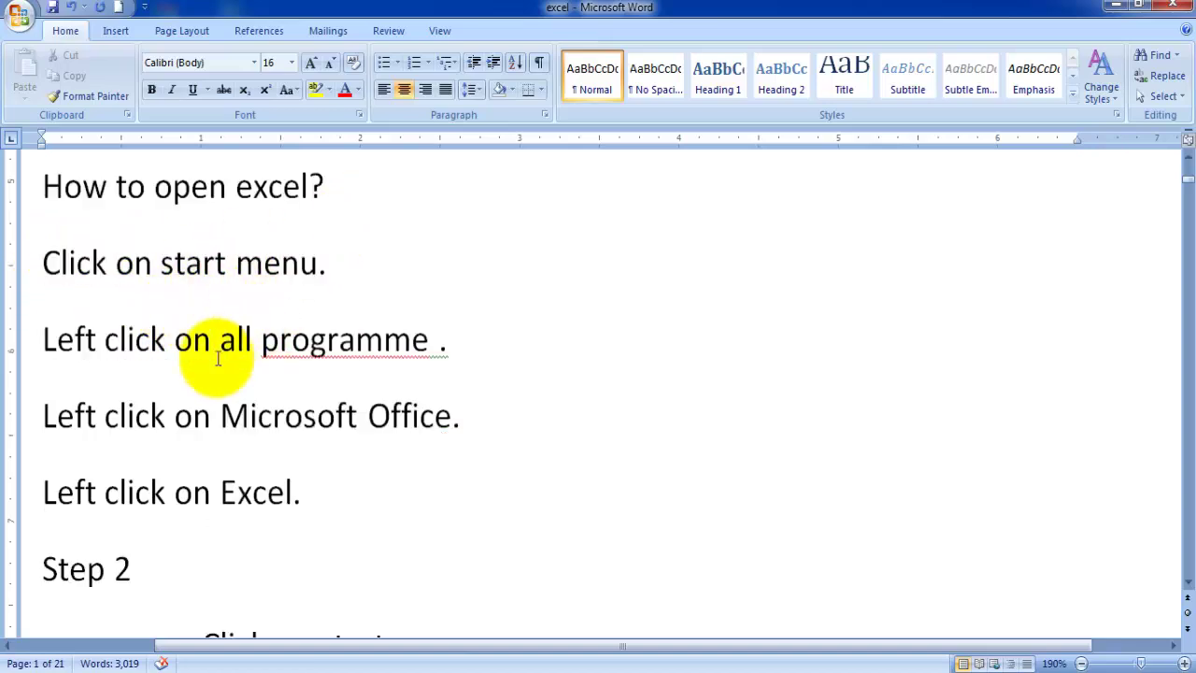
scroll(217, 358, down, 1)
scroll(214, 377, down, 3)
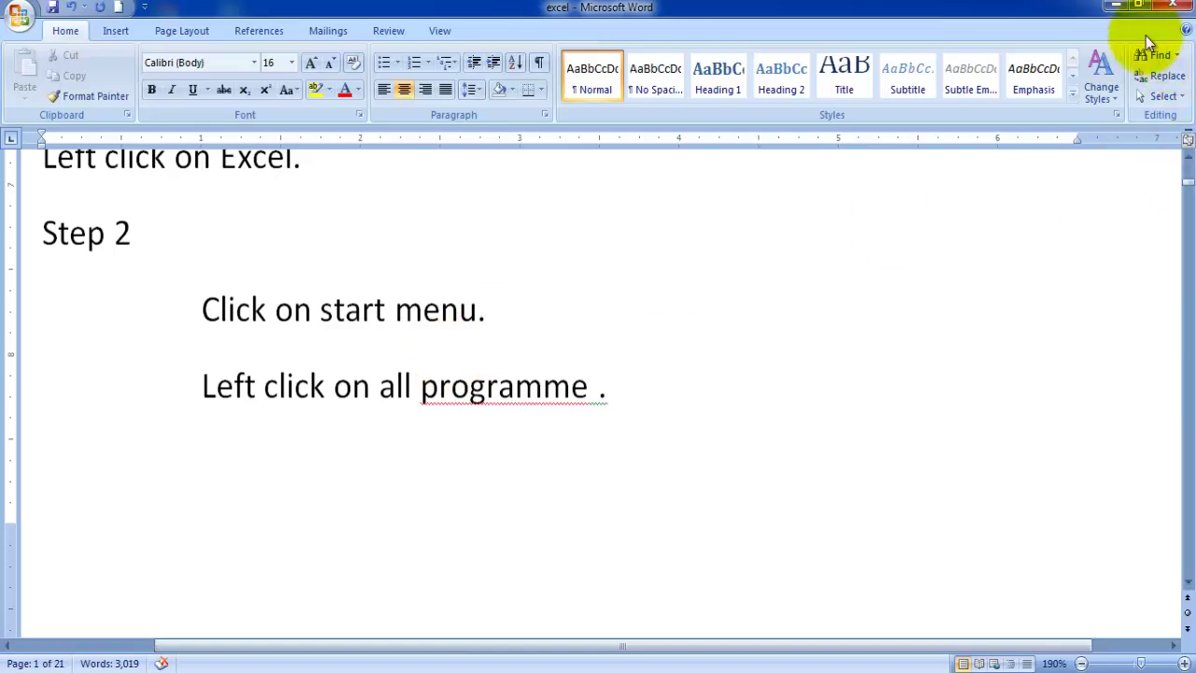
click(1118, 5)
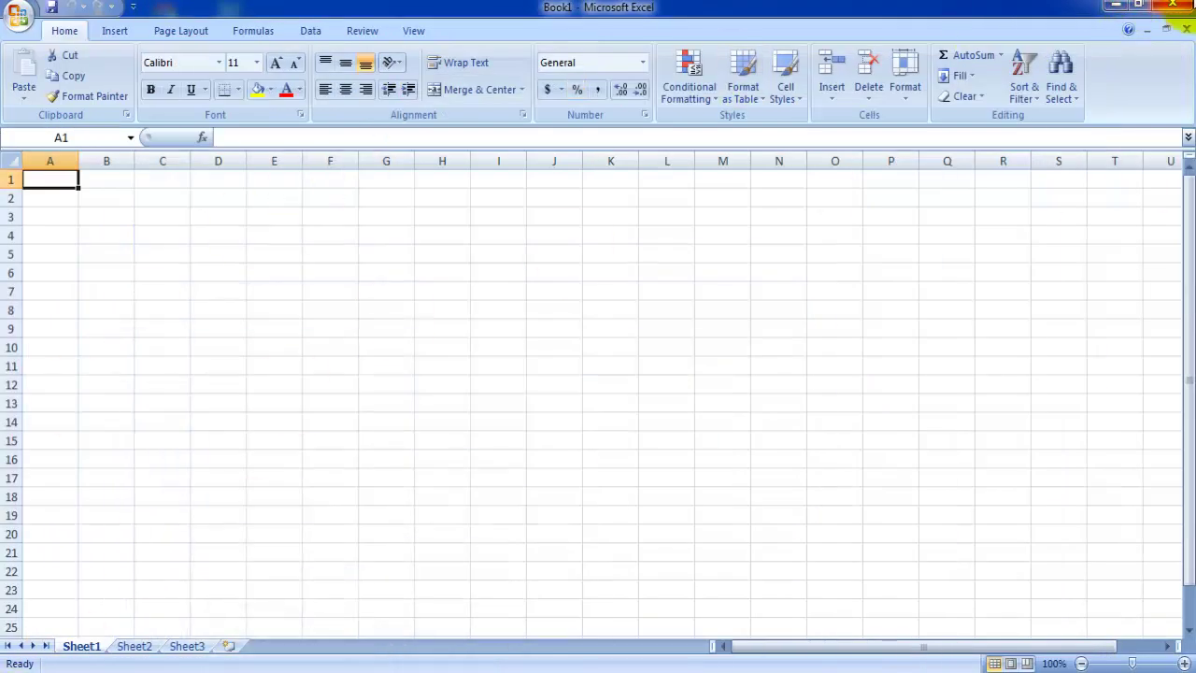
- Close Excel and relaunch it via All Programs > Microsoft Office > Microsoft Office Excel 2007
click(1174, 5)
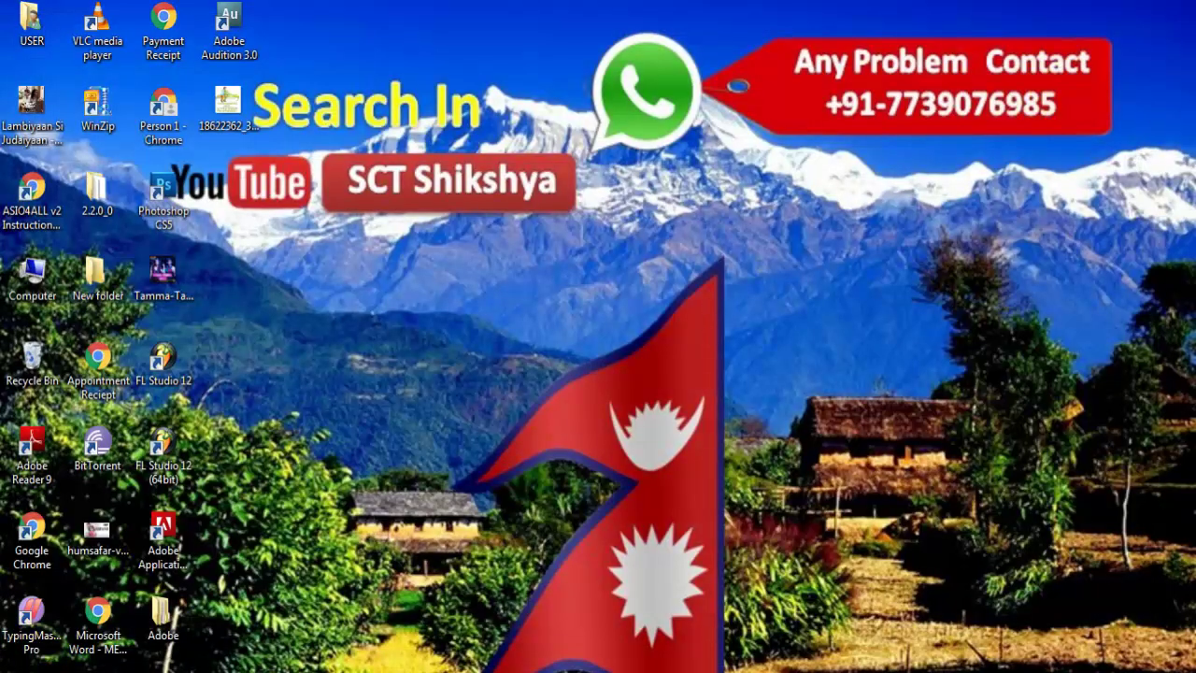
click(14, 664)
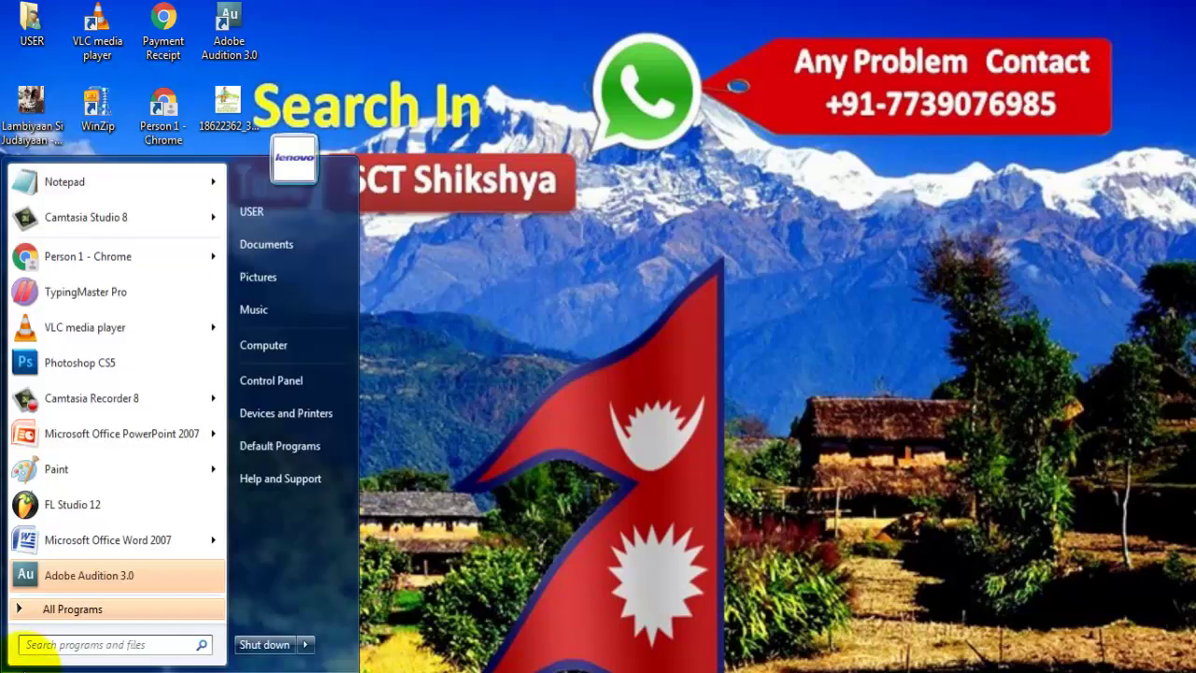
click(52, 609)
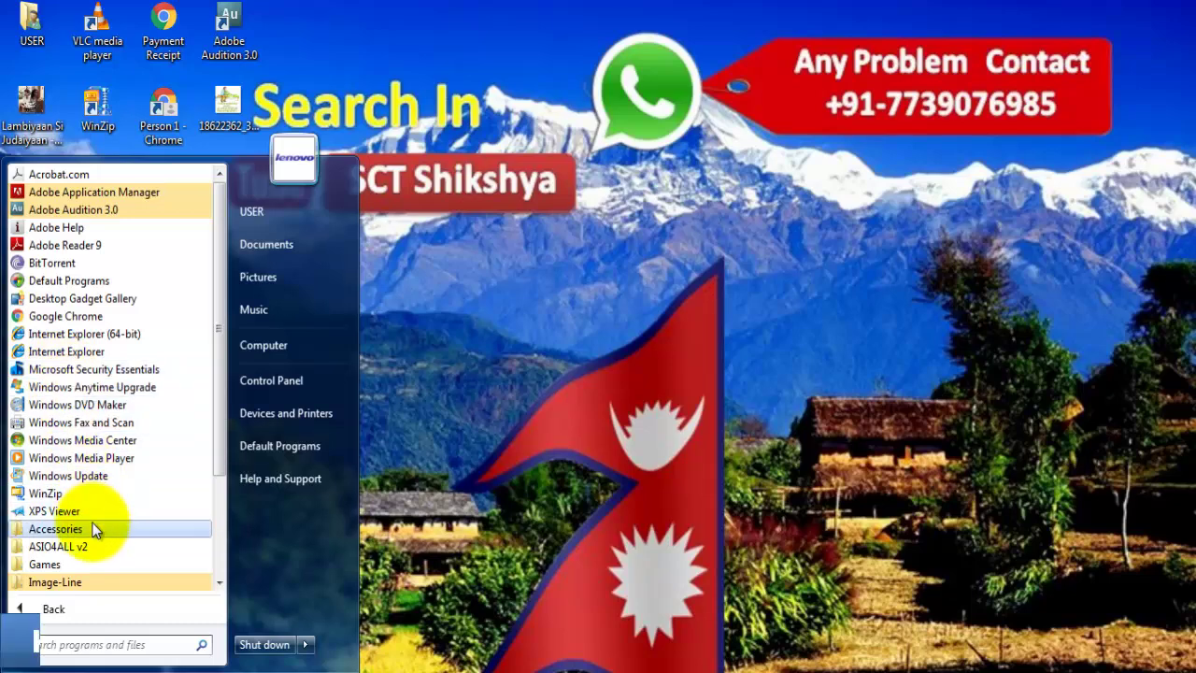
scroll(94, 529, down, 1)
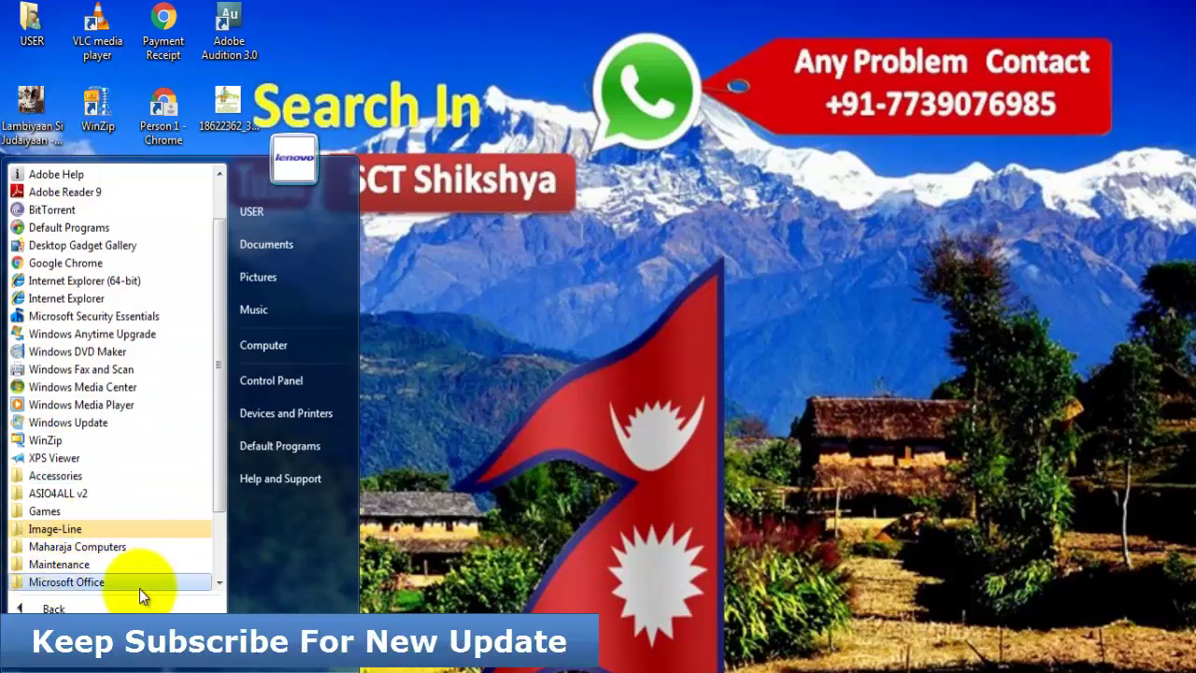
click(65, 585)
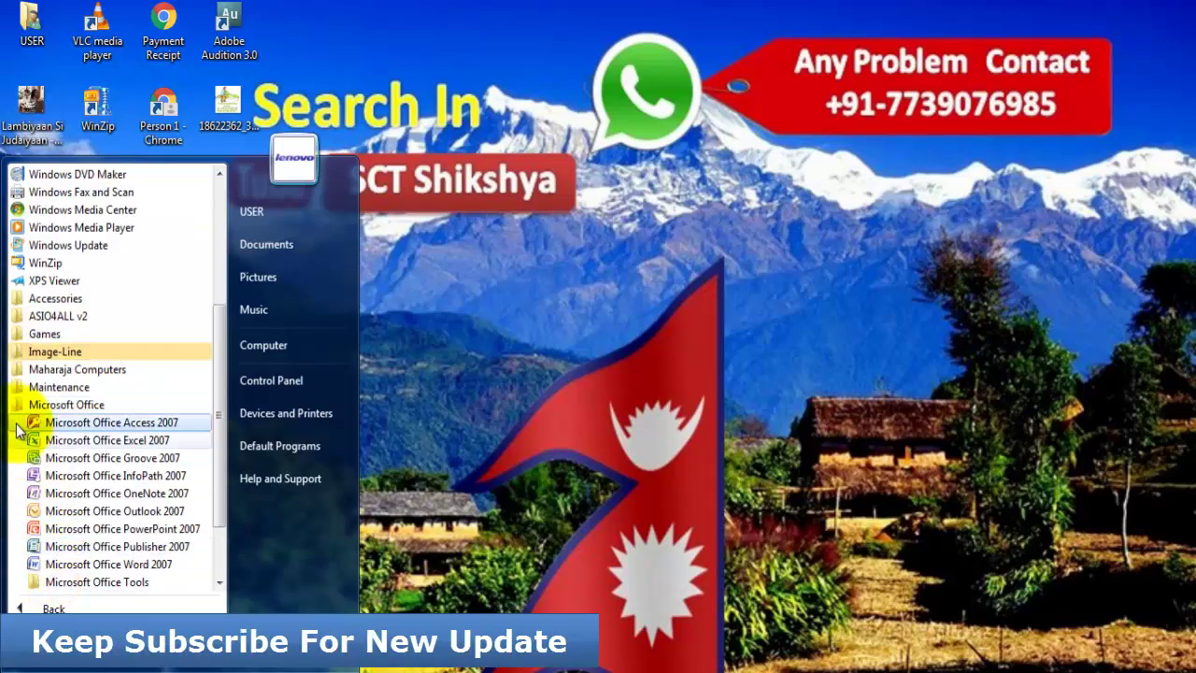
click(143, 443)
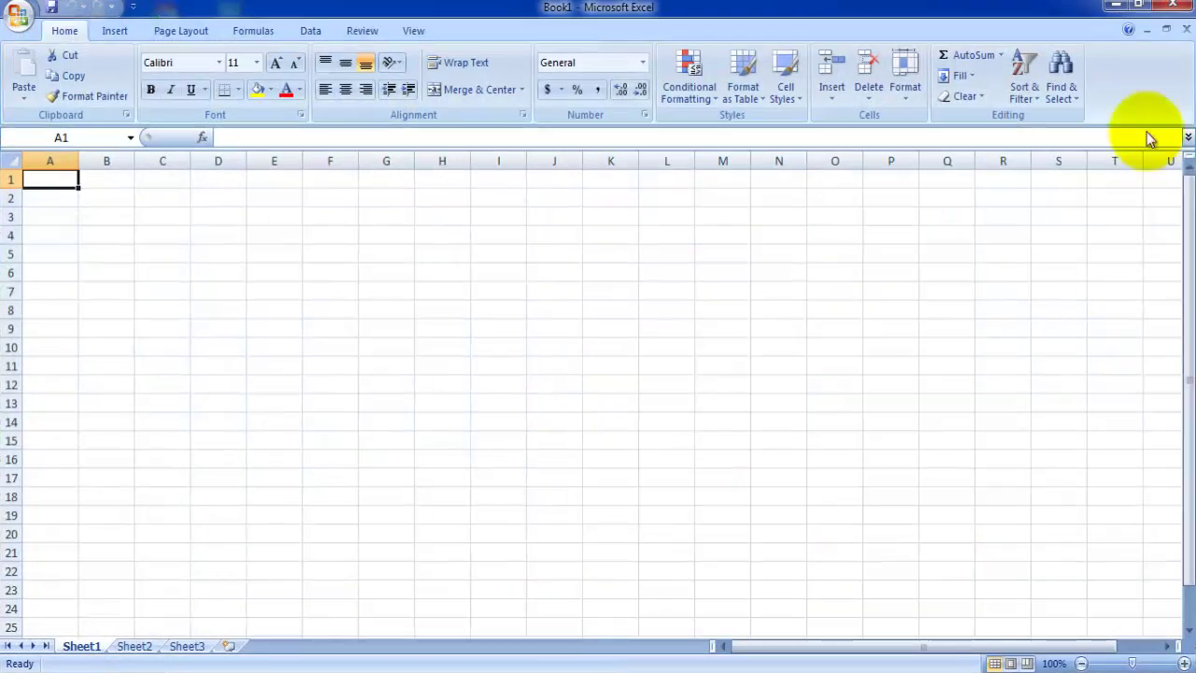
- Close Excel and relaunch it by searching 'excel' in the Start menu
click(1179, 5)
click(21, 665)
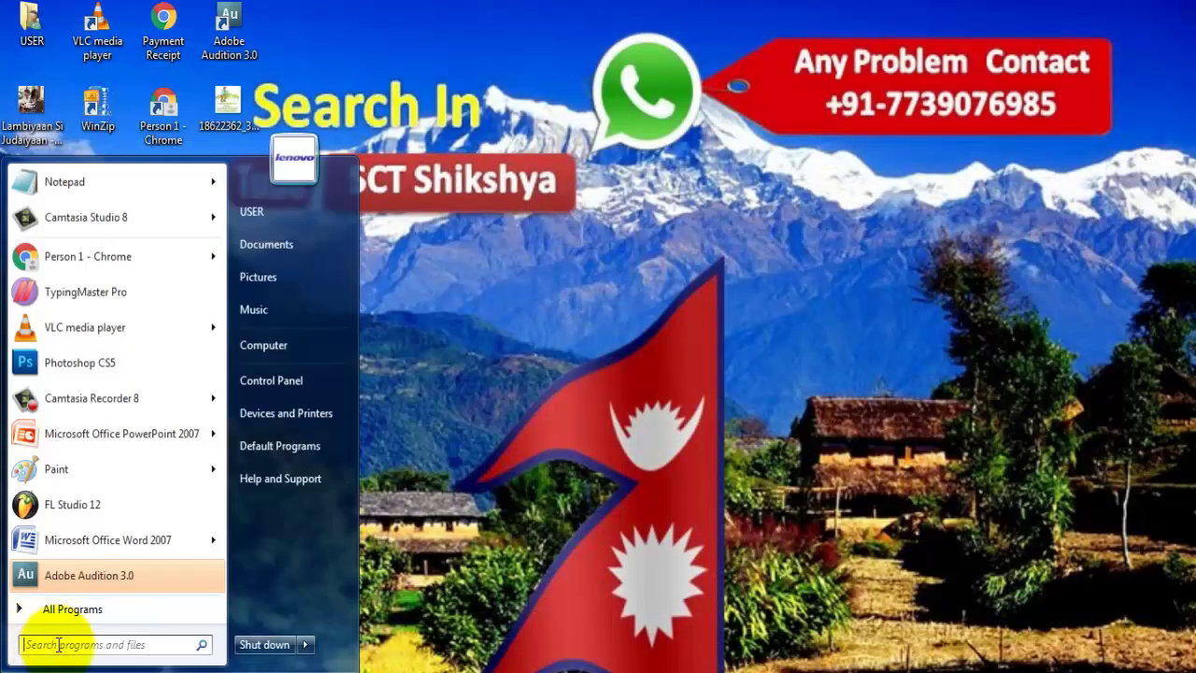
text(exc)
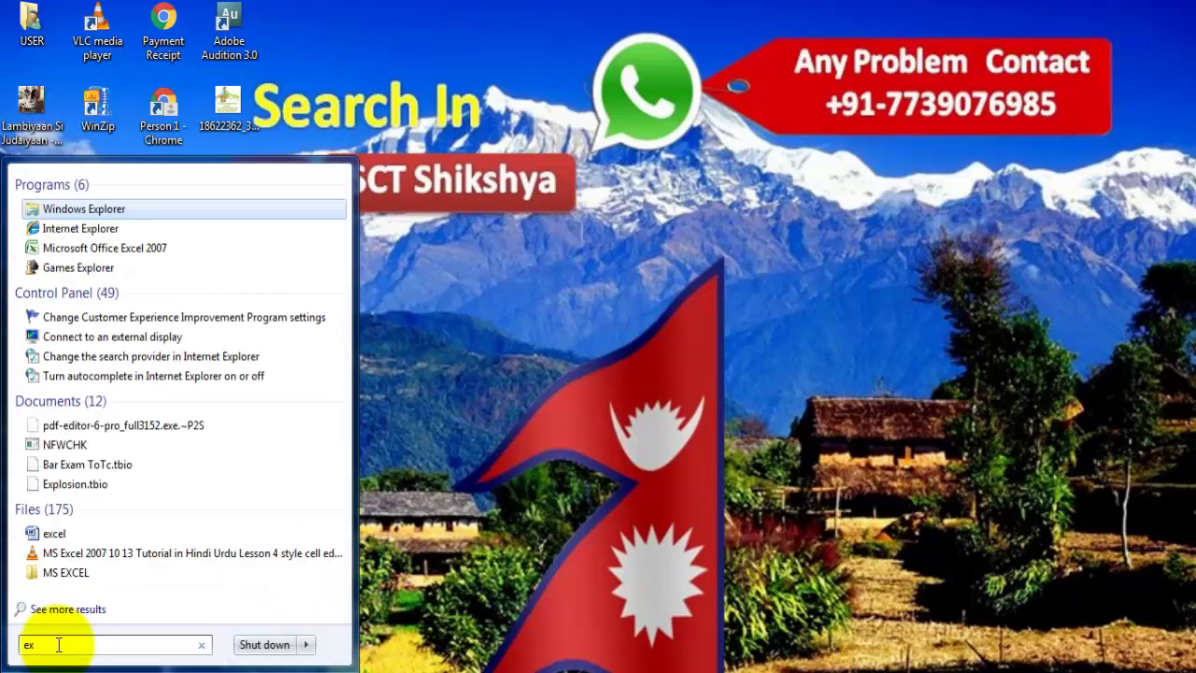
text(el)
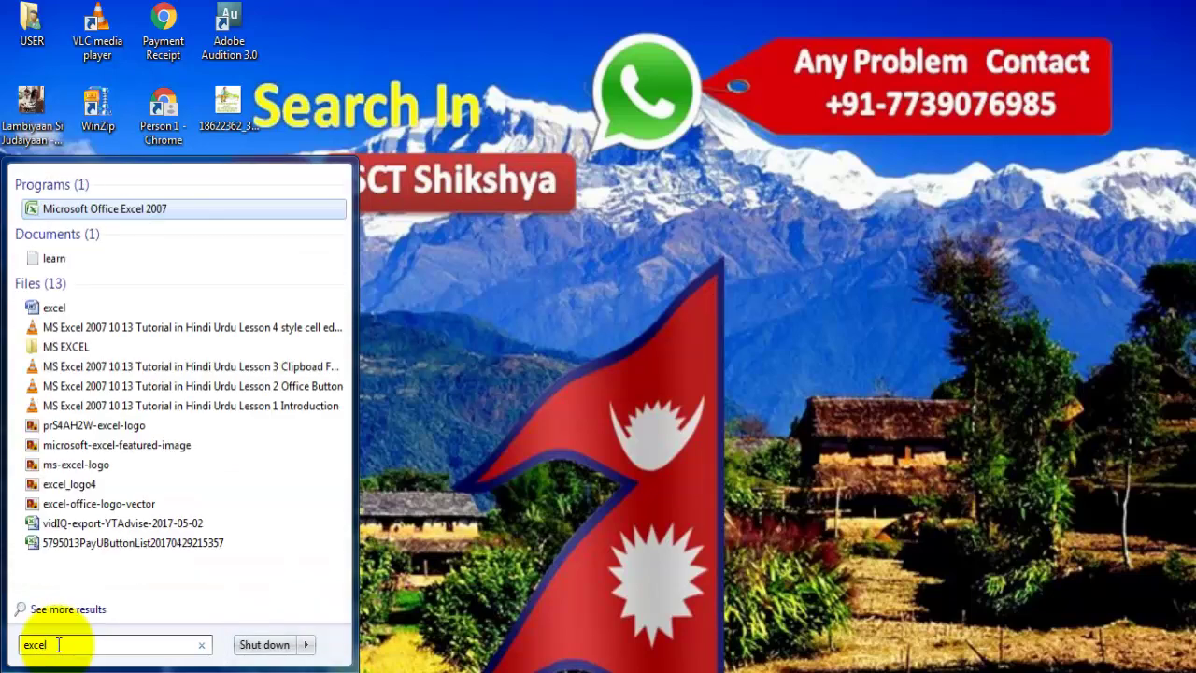
click(145, 211)
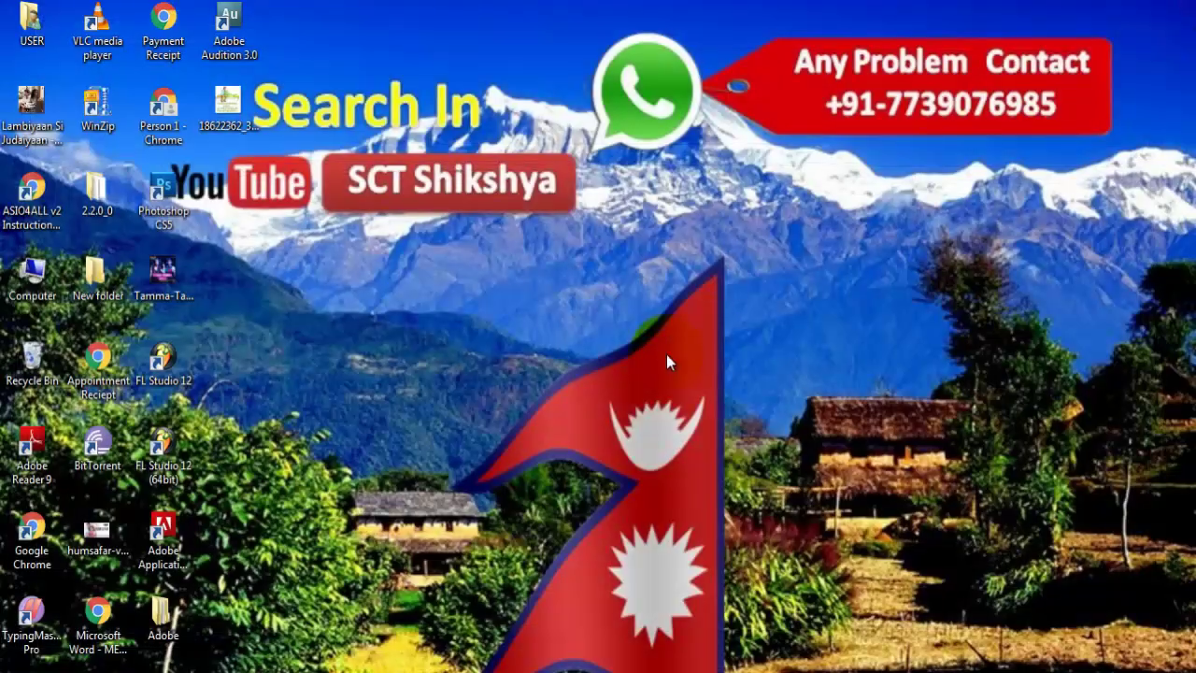
- Start Excel again through the Run dialog by entering excel
key(super)
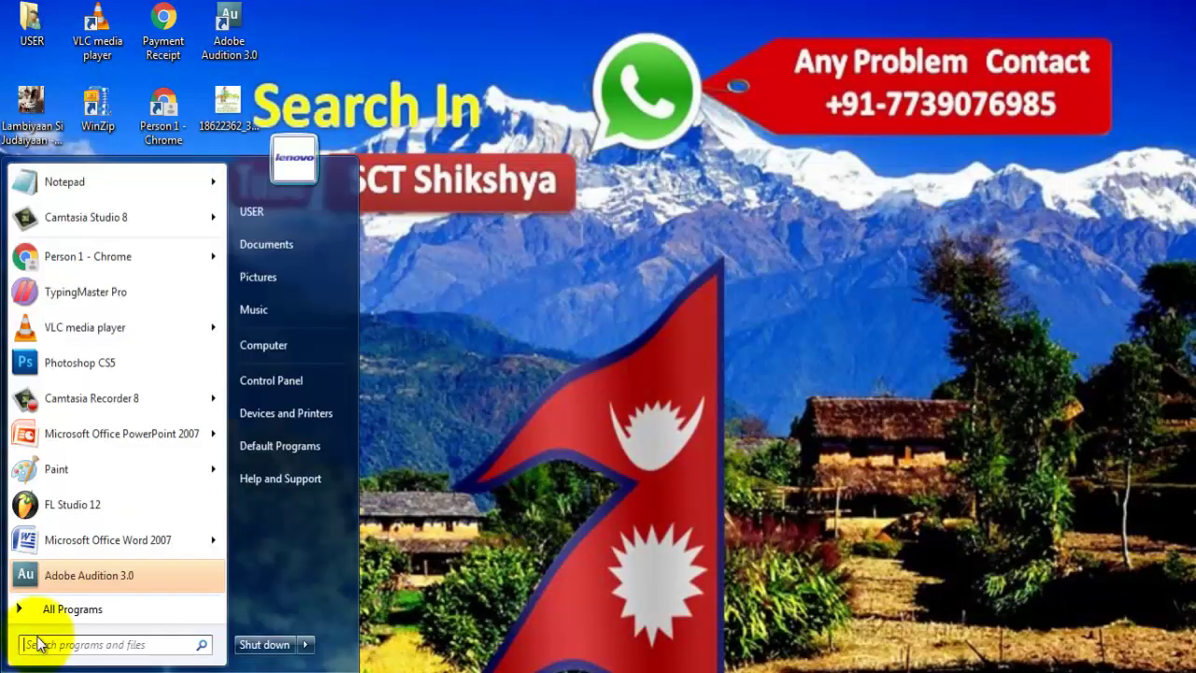
text(run)
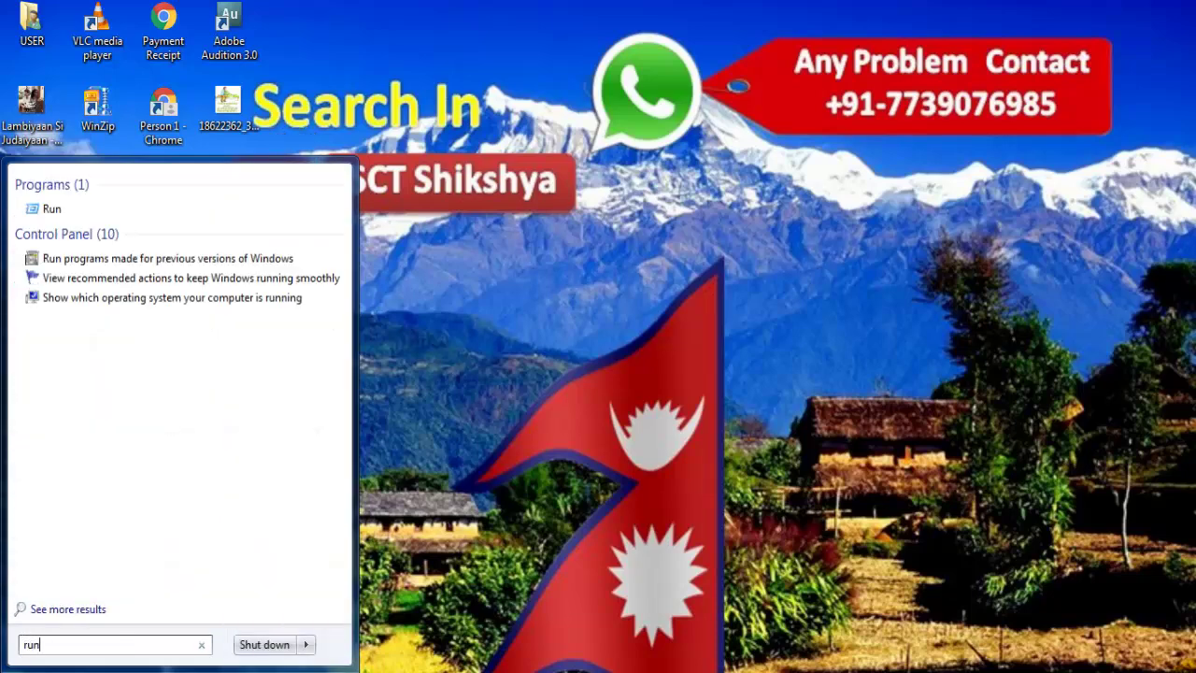
key(Return)
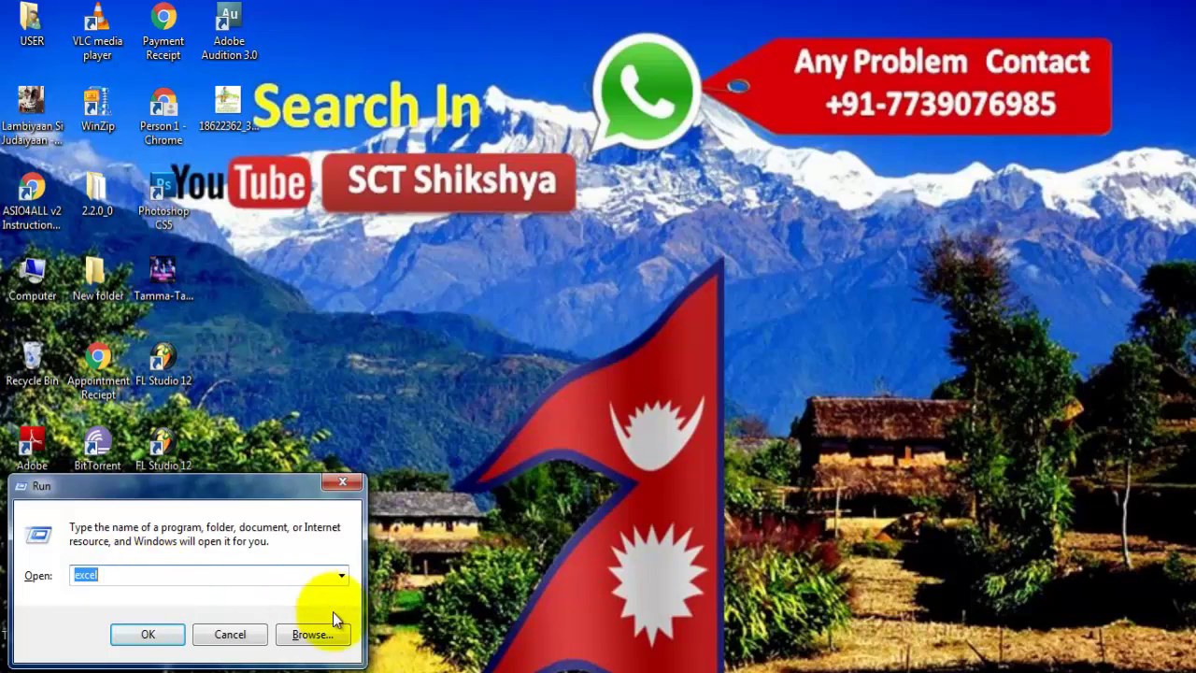
key(Return)
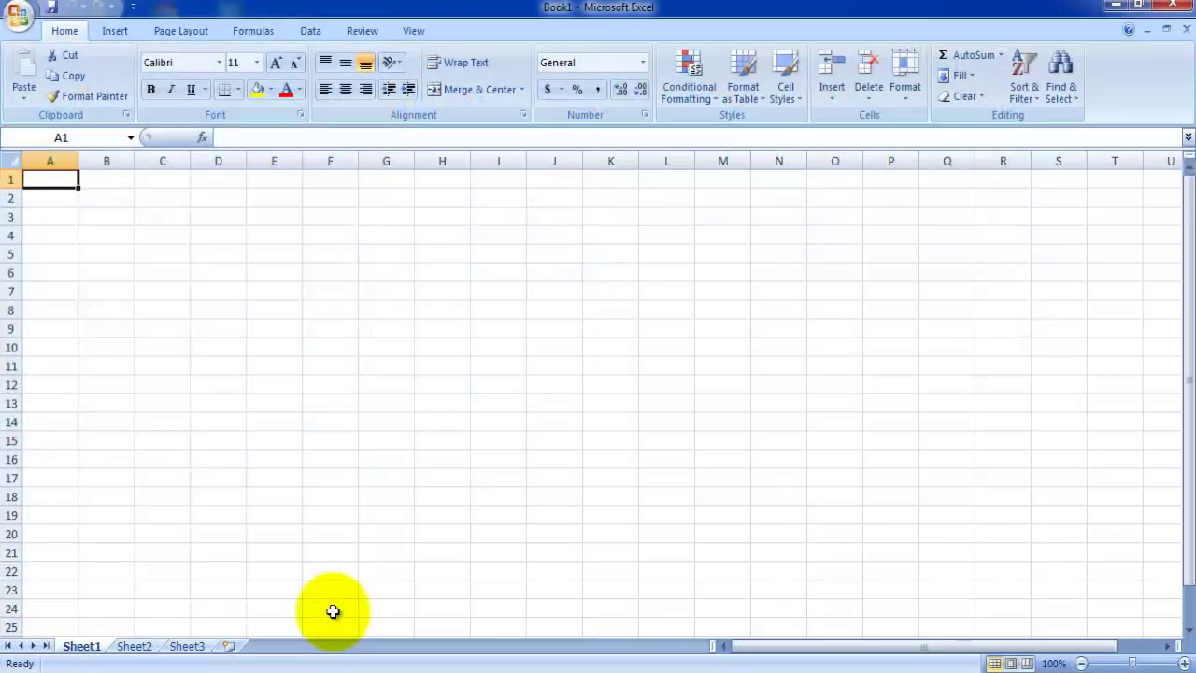
- Close Excel, refresh the desktop twice, and close Book6 without saving changes
click(1188, 5)
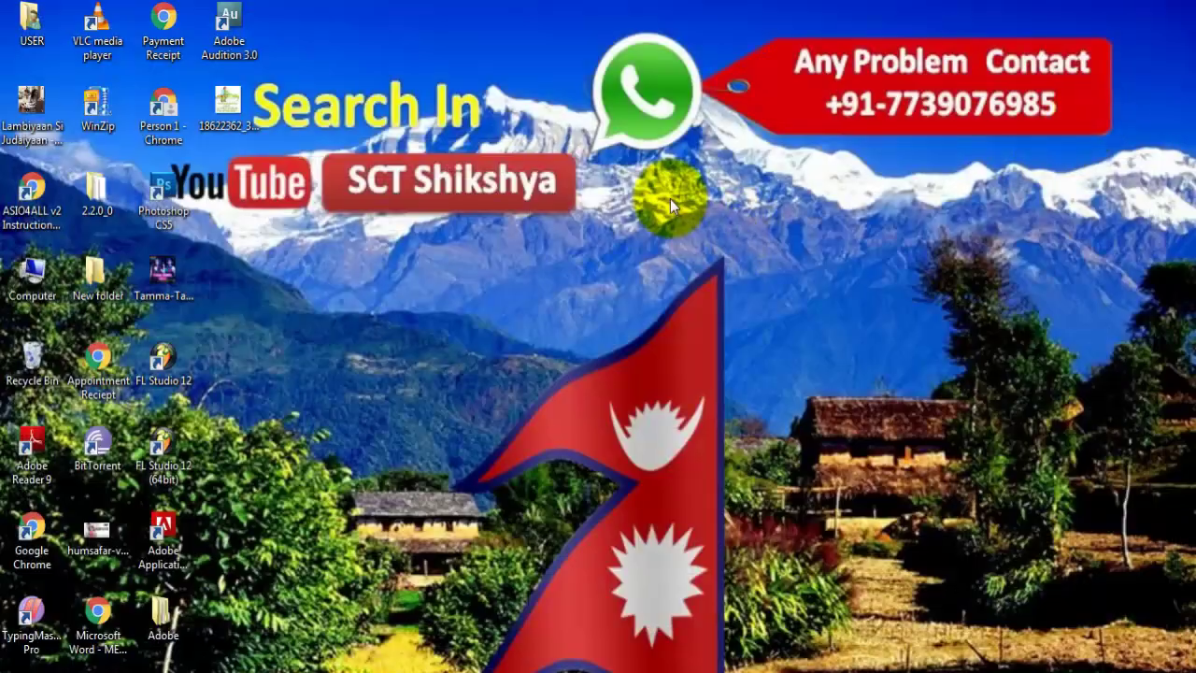
right_click(670, 199)
click(764, 247)
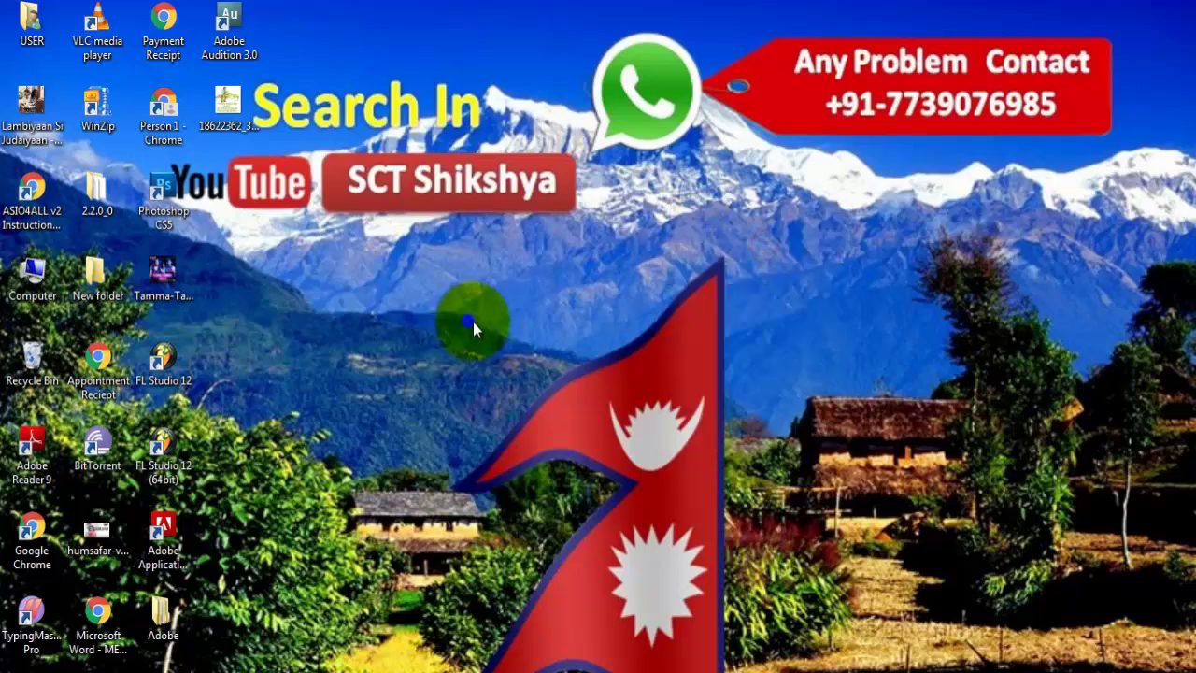
right_click(473, 327)
click(532, 374)
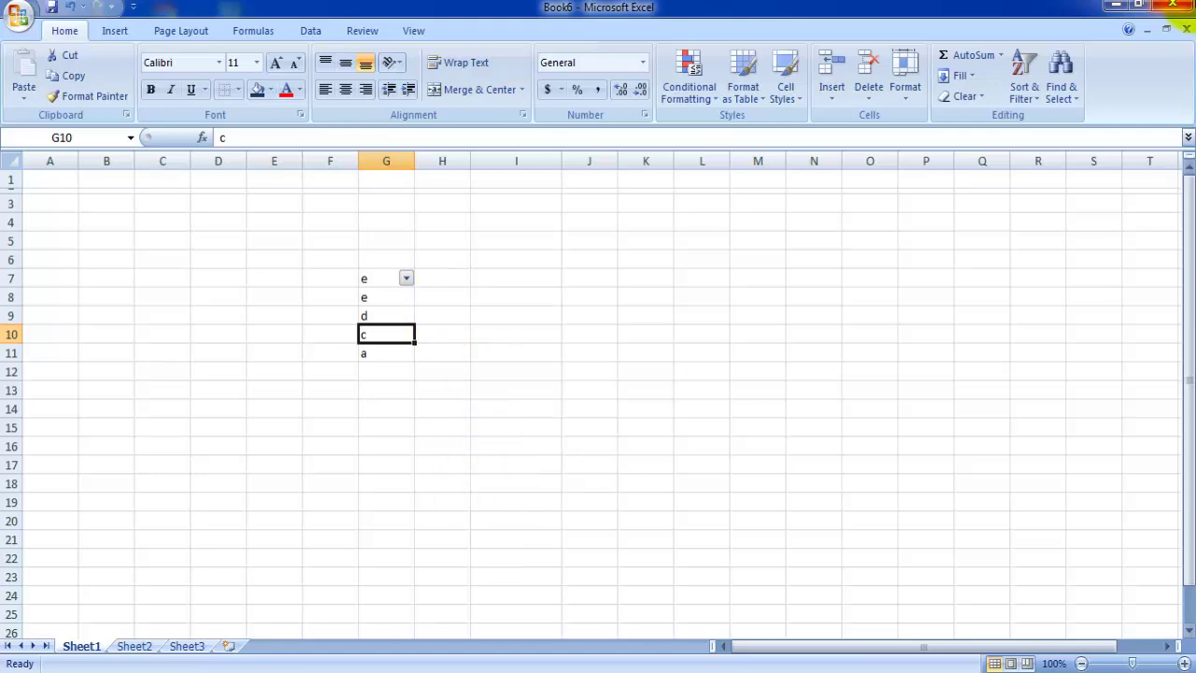
click(1173, 6)
click(593, 393)
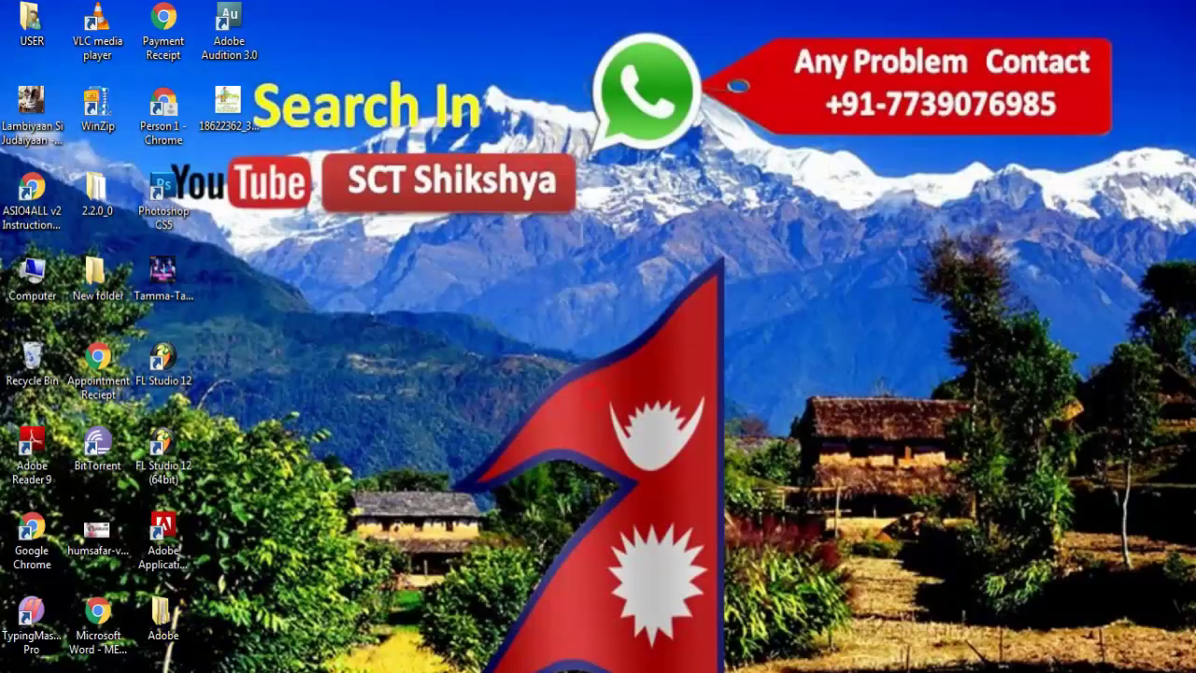
- Search 'excel' in the Start menu and launch Excel 2007 with a blank Book1
key(super)
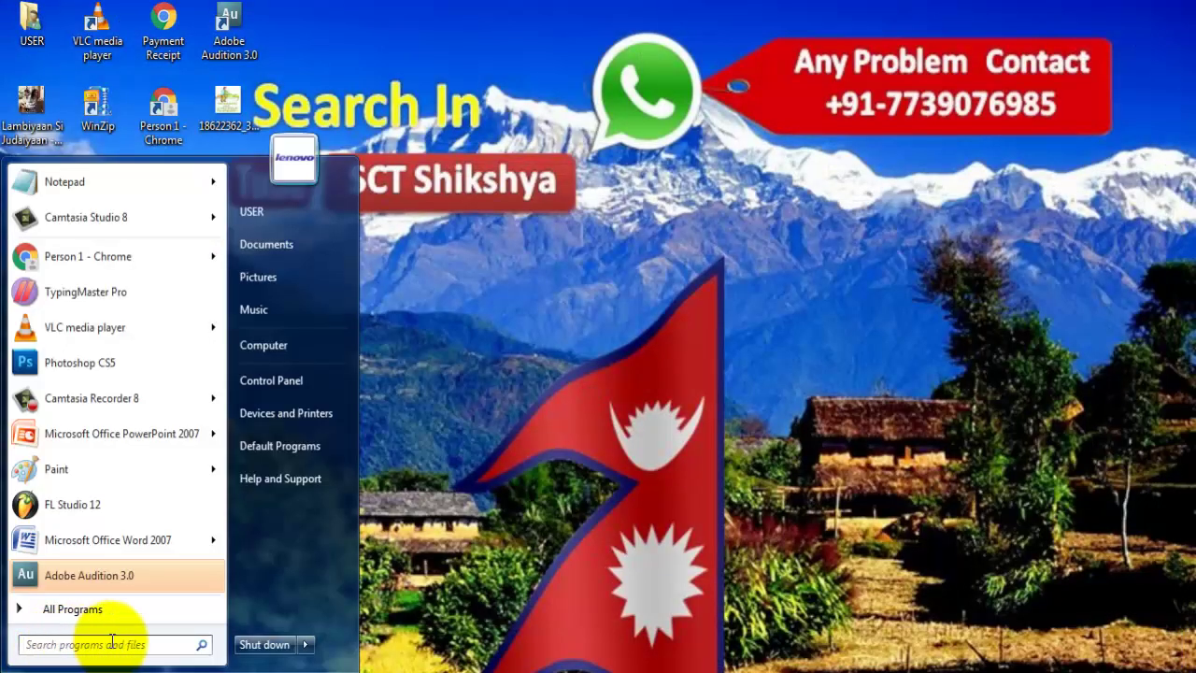
text(e)
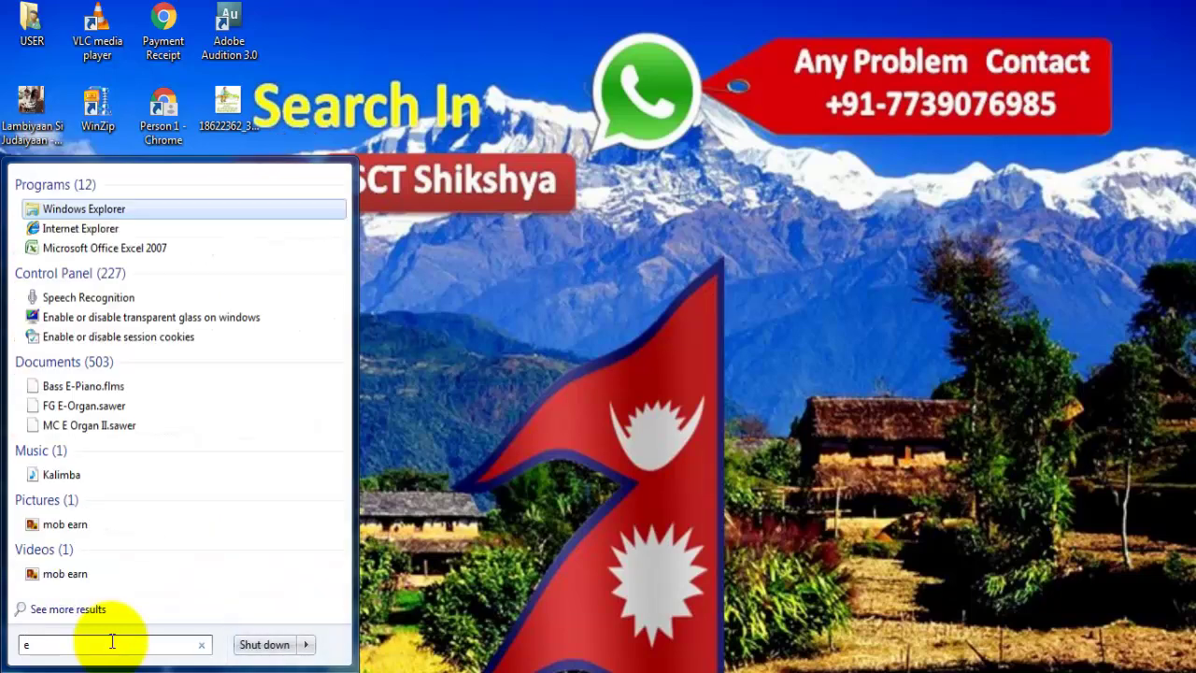
text(x)
key(BackSpace)
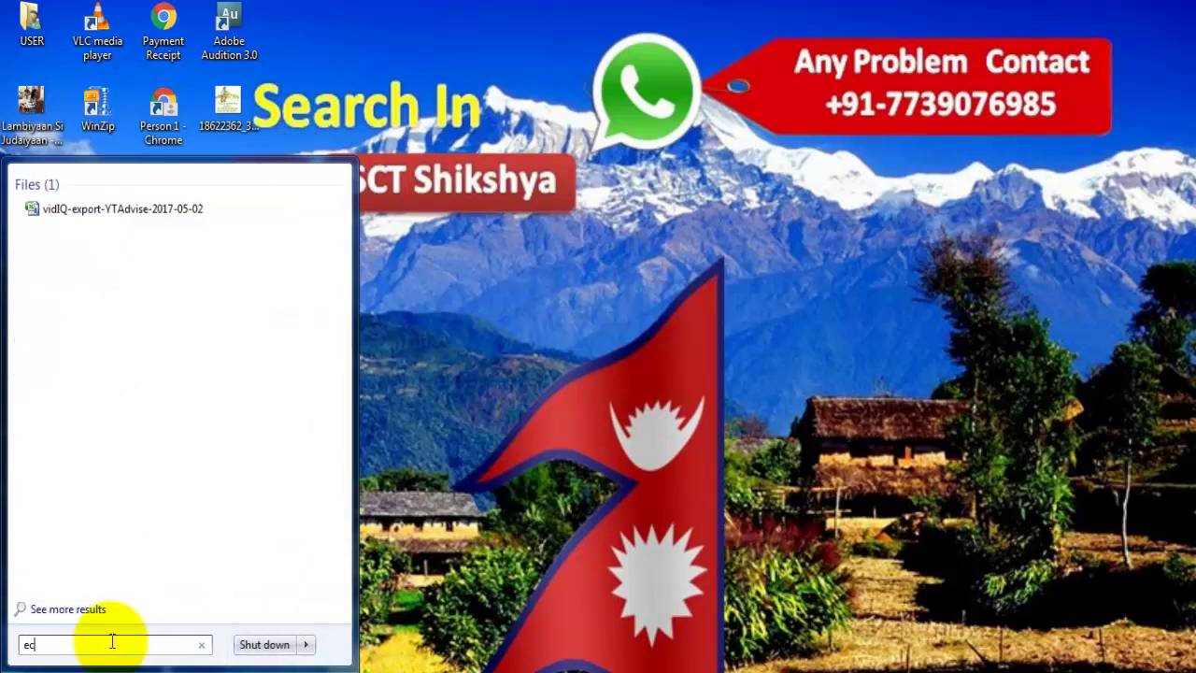
text(x)
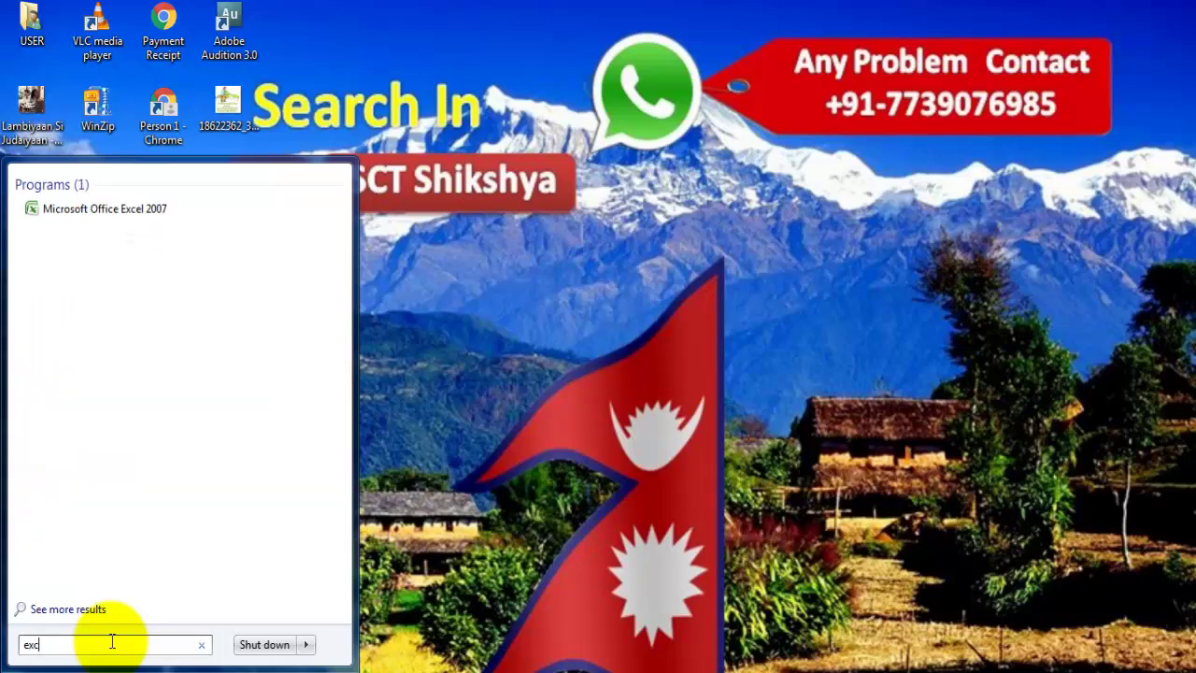
text(cel)
key(Return)
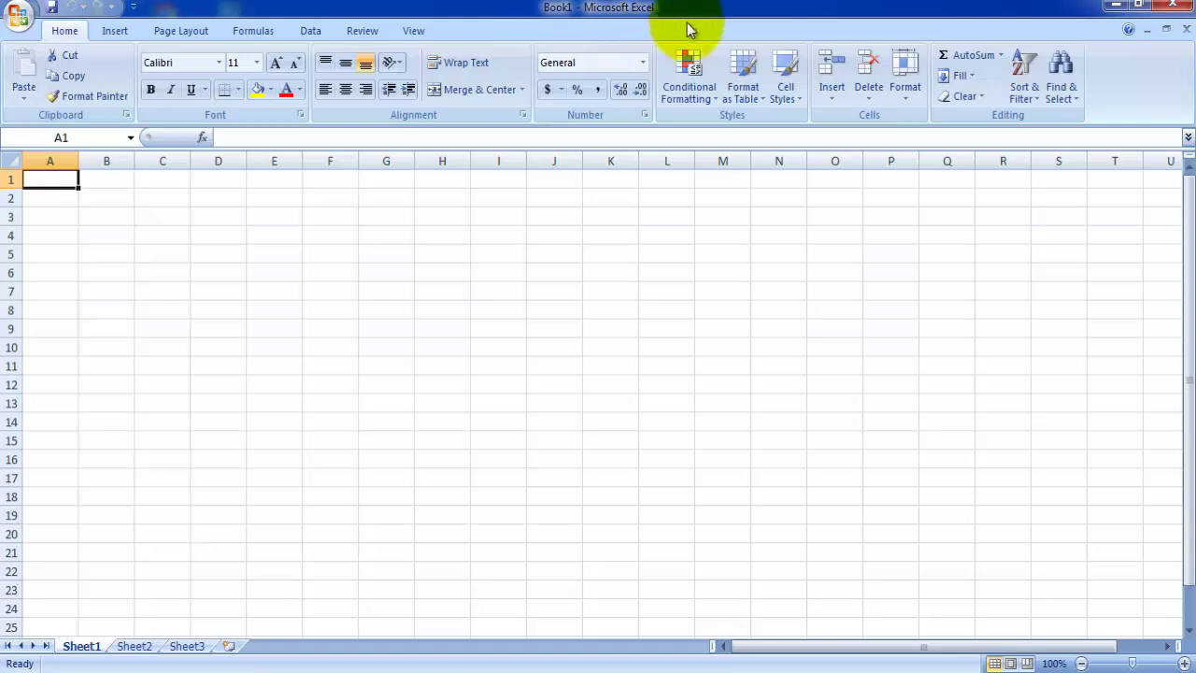
click(21, 15)
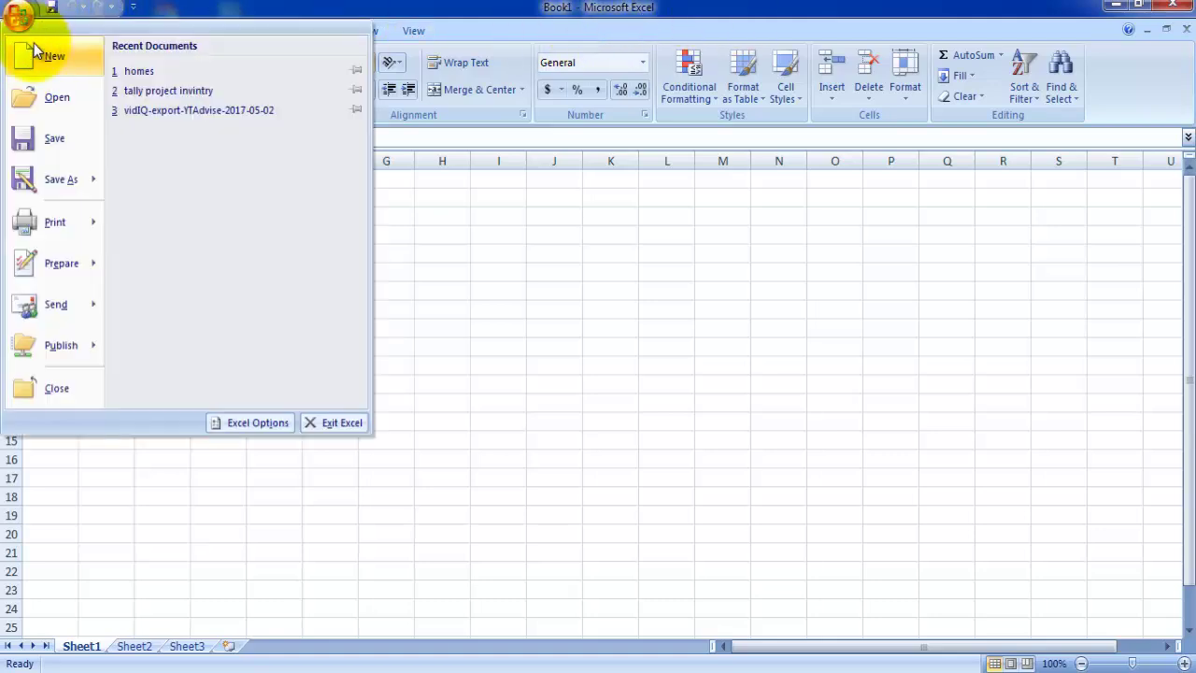
mouse_move(56, 180)
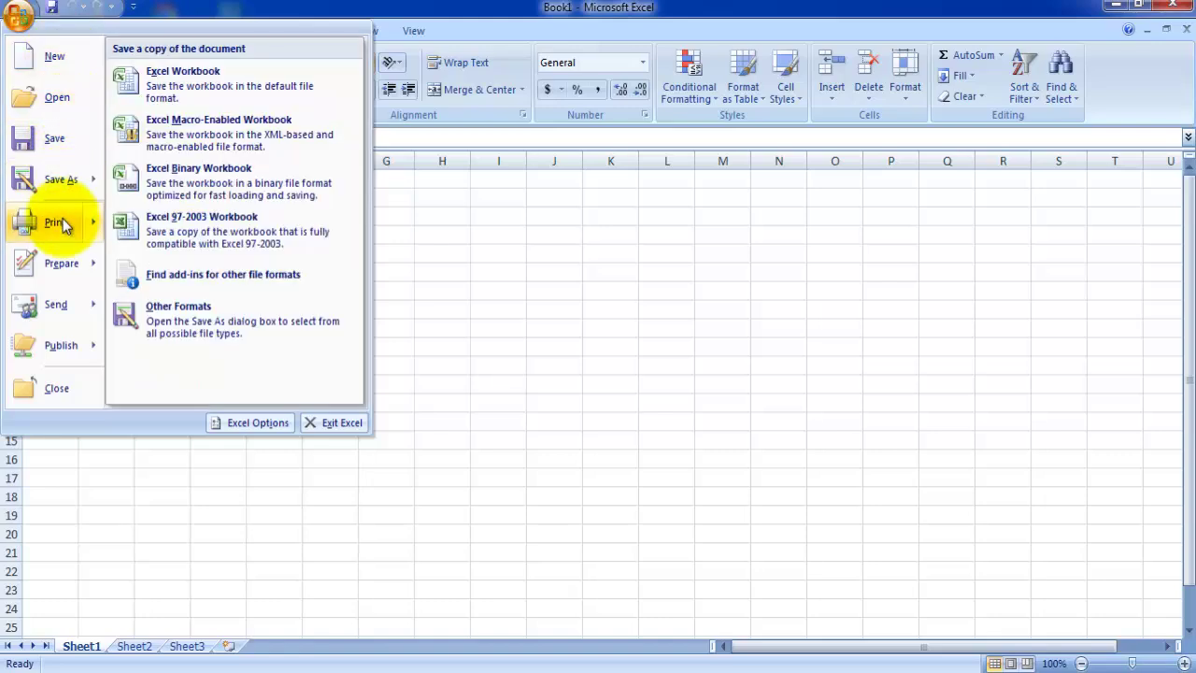
click(731, 458)
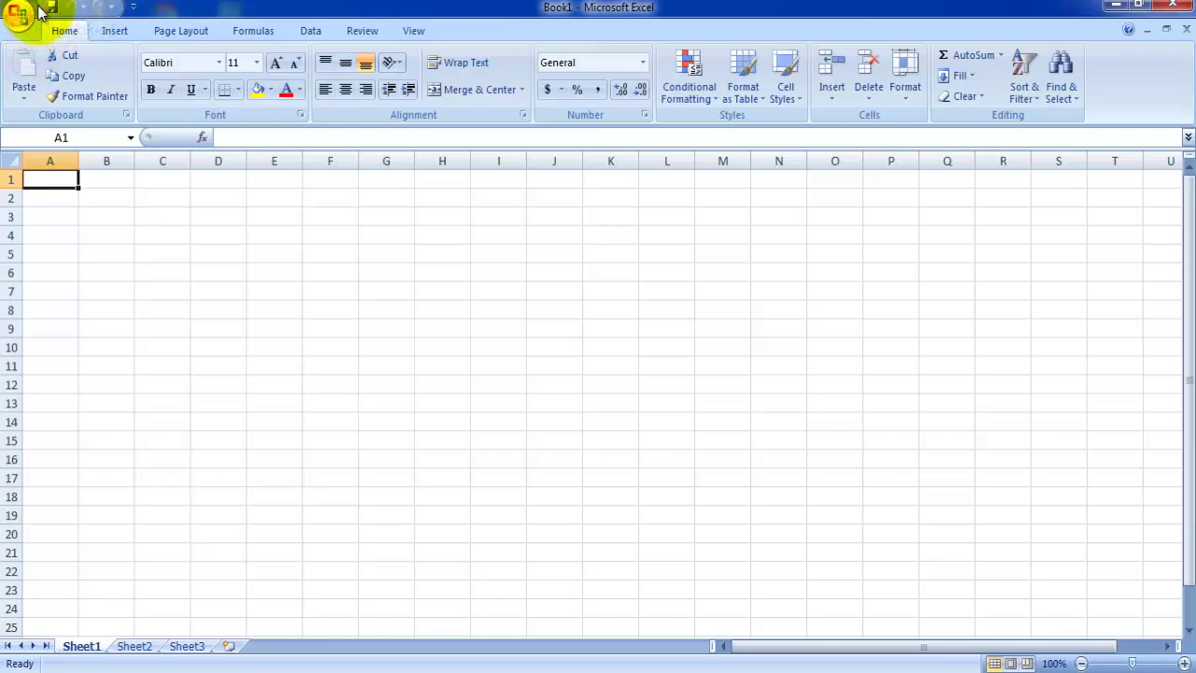
click(20, 28)
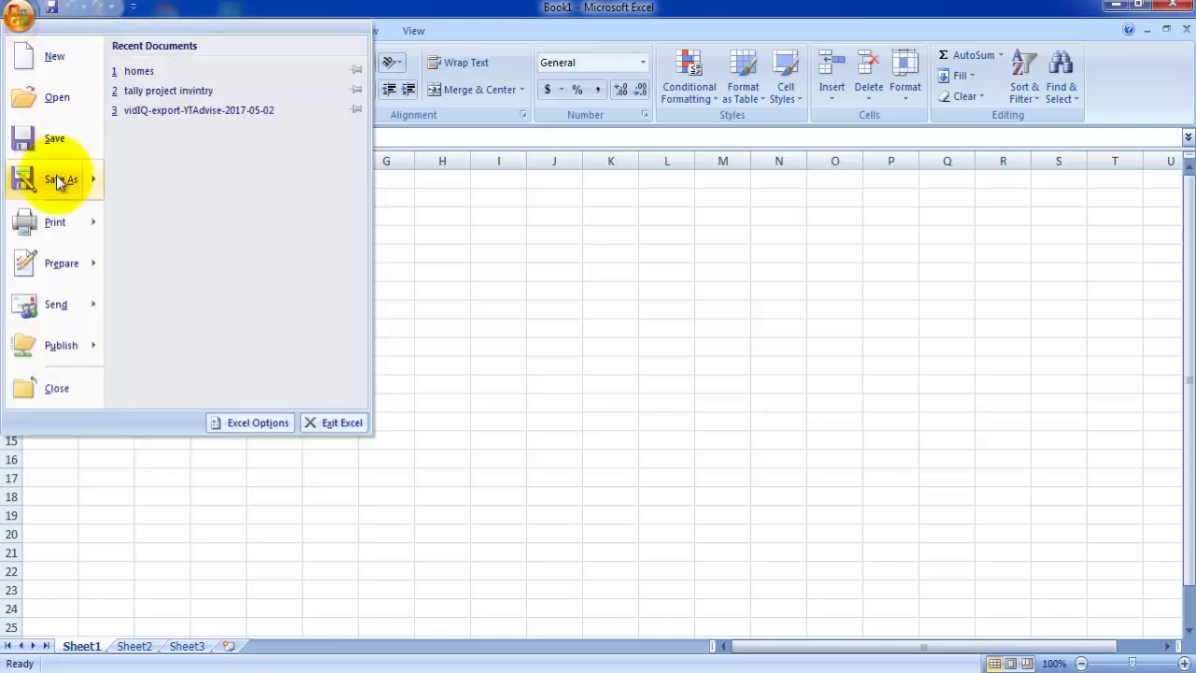
click(632, 455)
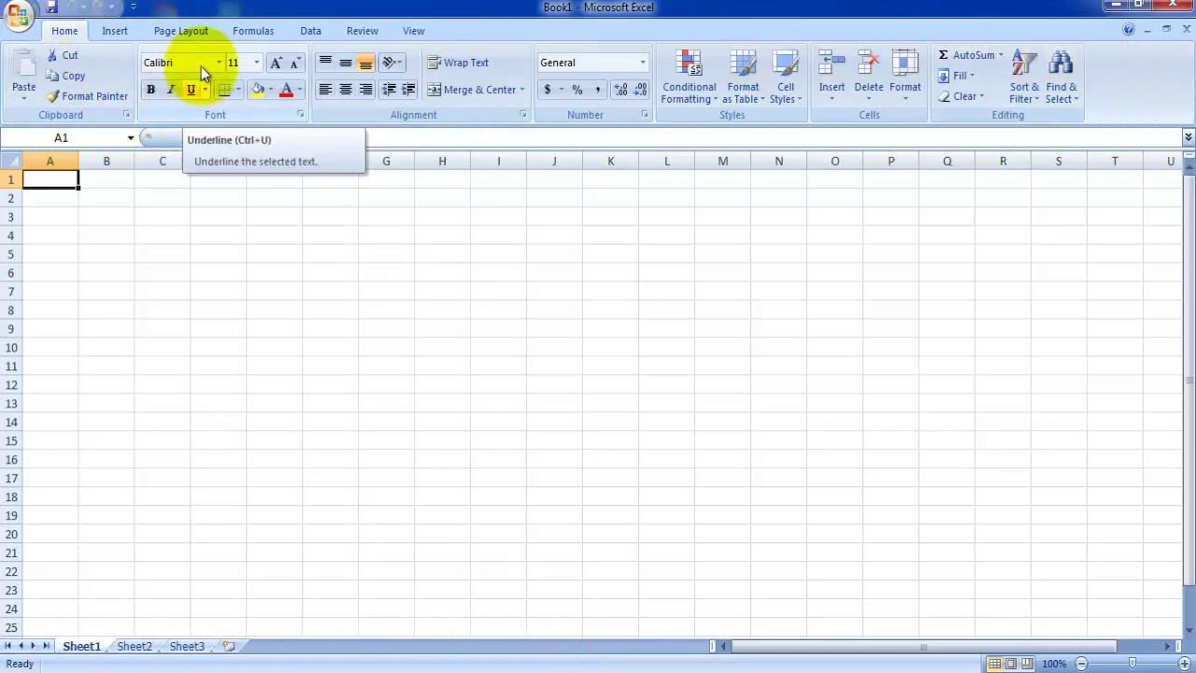
click(115, 31)
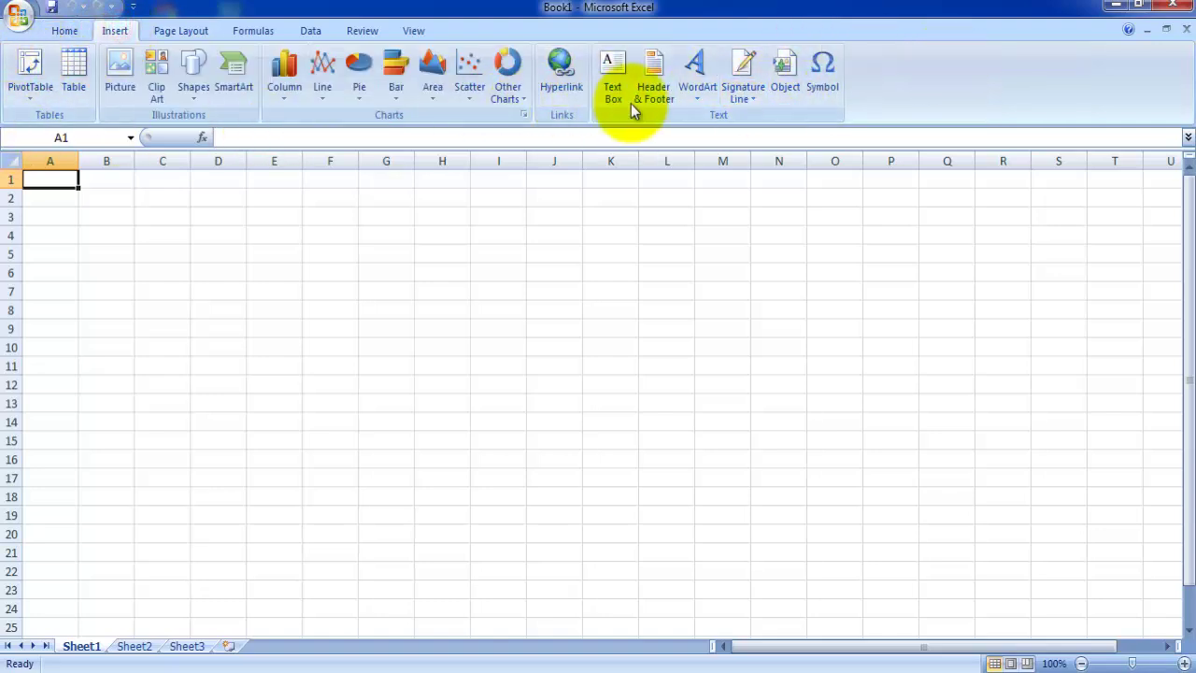
click(65, 31)
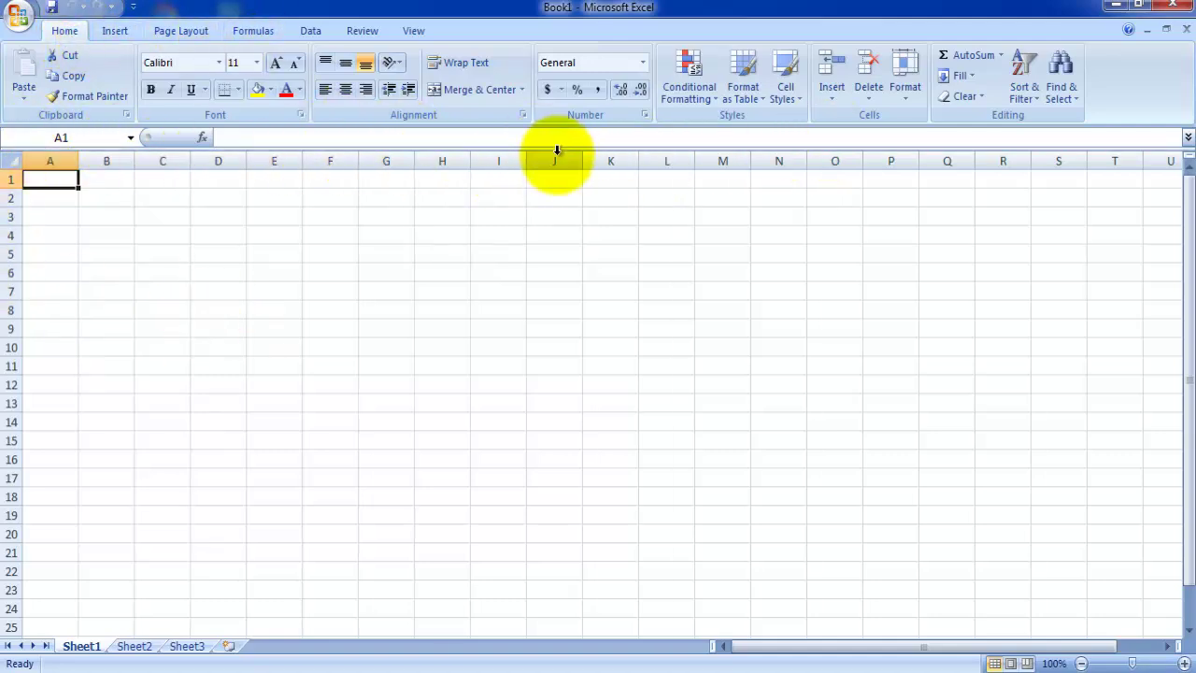
click(435, 175)
drag(435, 174, 447, 624)
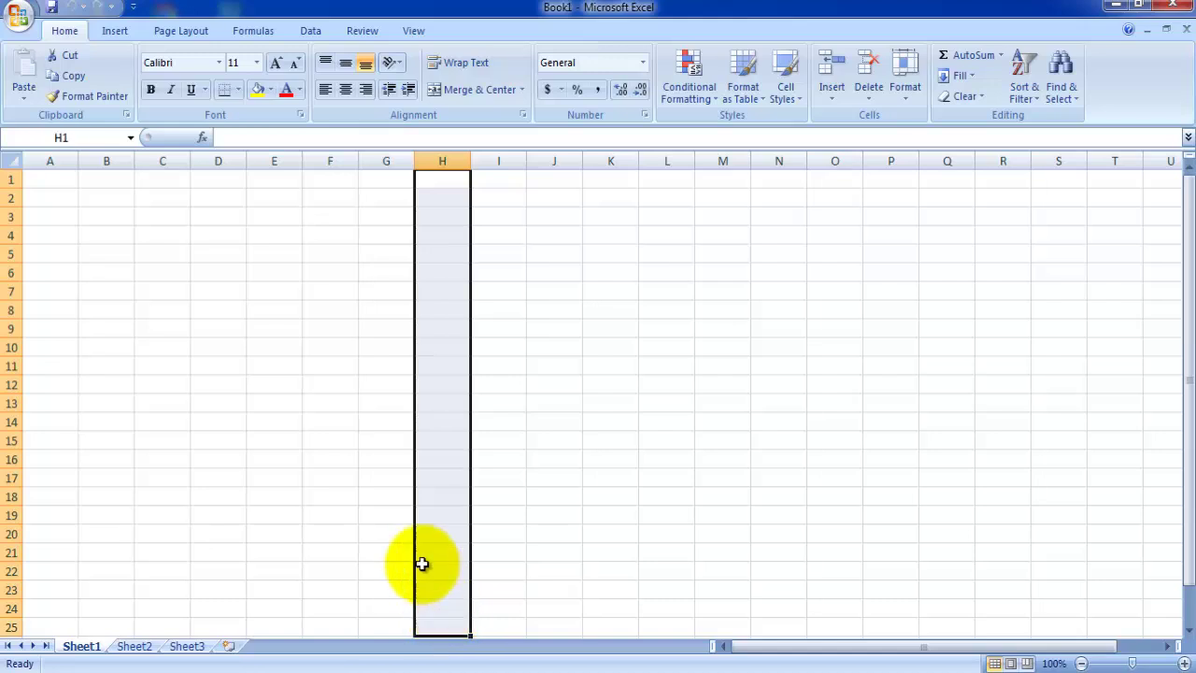
click(338, 412)
drag(269, 167, 278, 489)
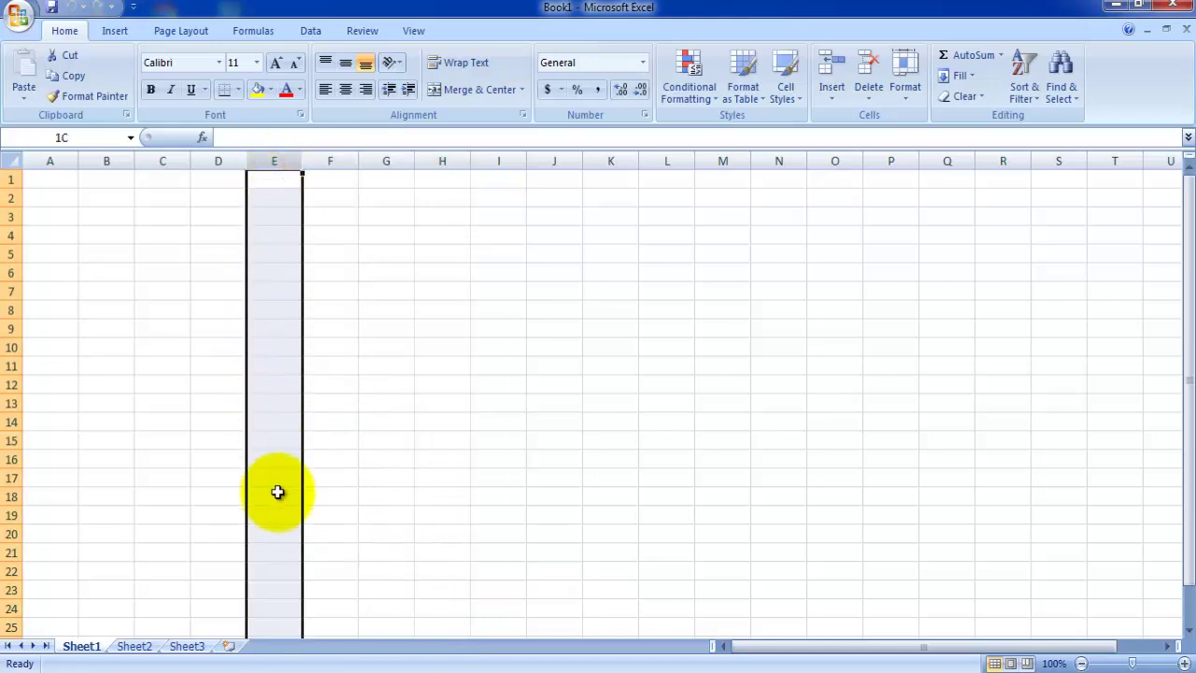
drag(92, 222, 726, 197)
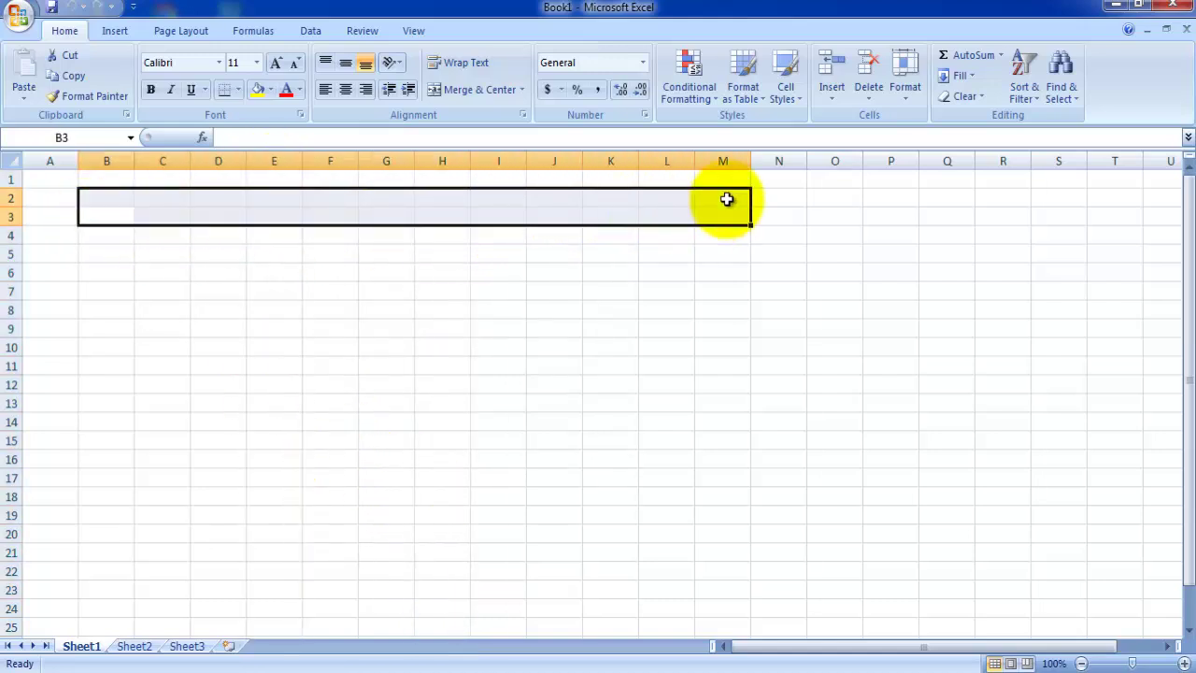
click(369, 256)
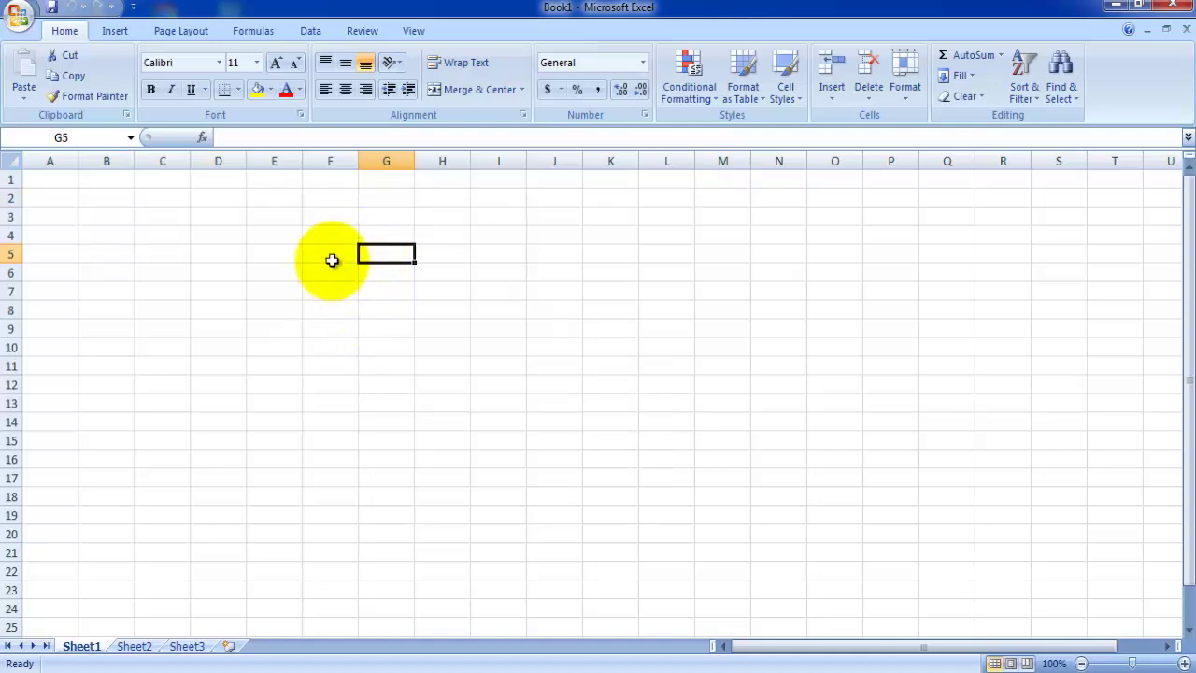
click(337, 256)
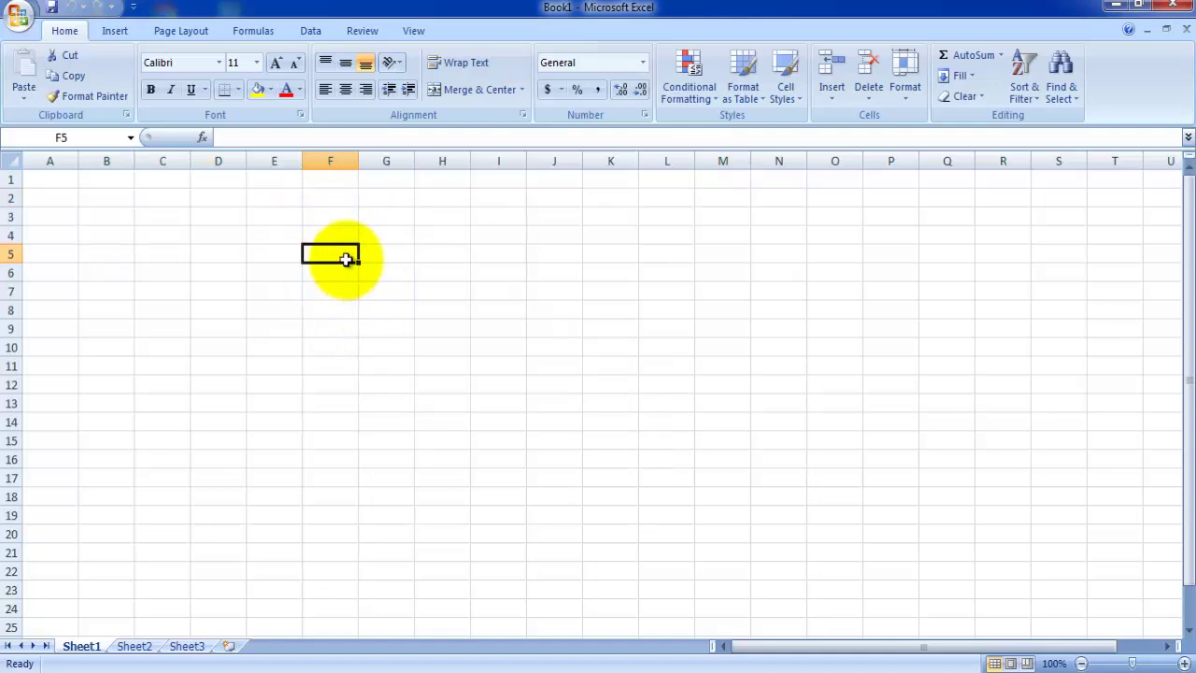
click(427, 425)
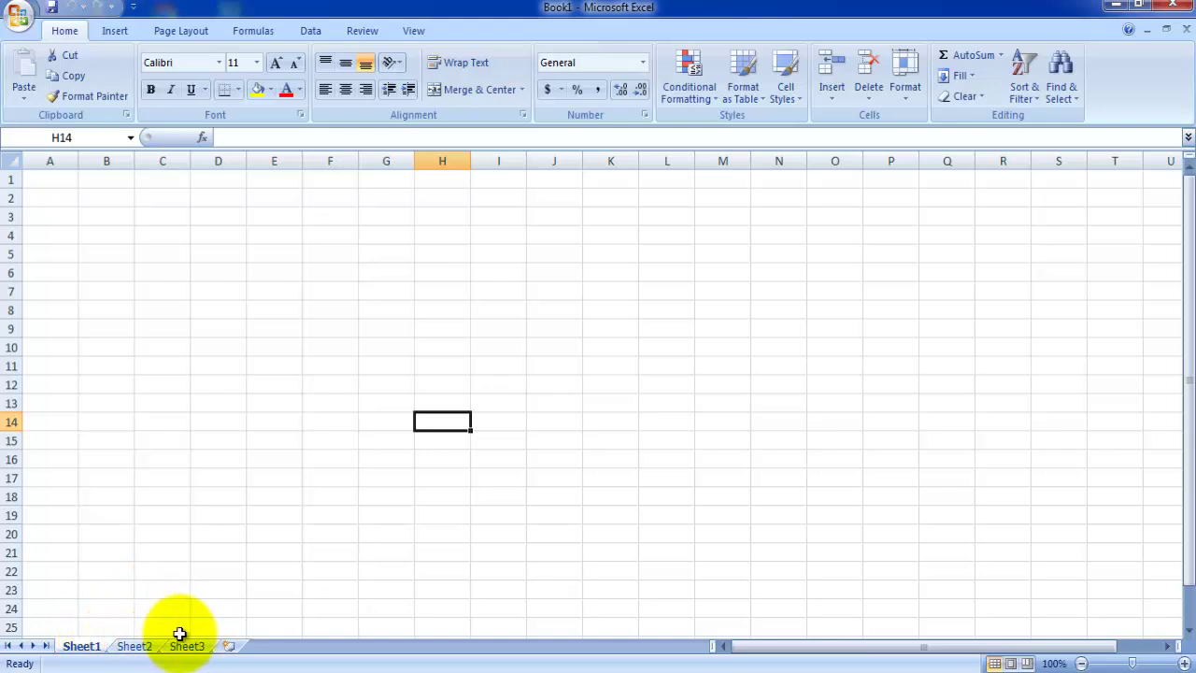
- Insert new worksheets through Sheet7, then zoom out and drag the zoom slider to 400%
click(230, 648)
click(282, 647)
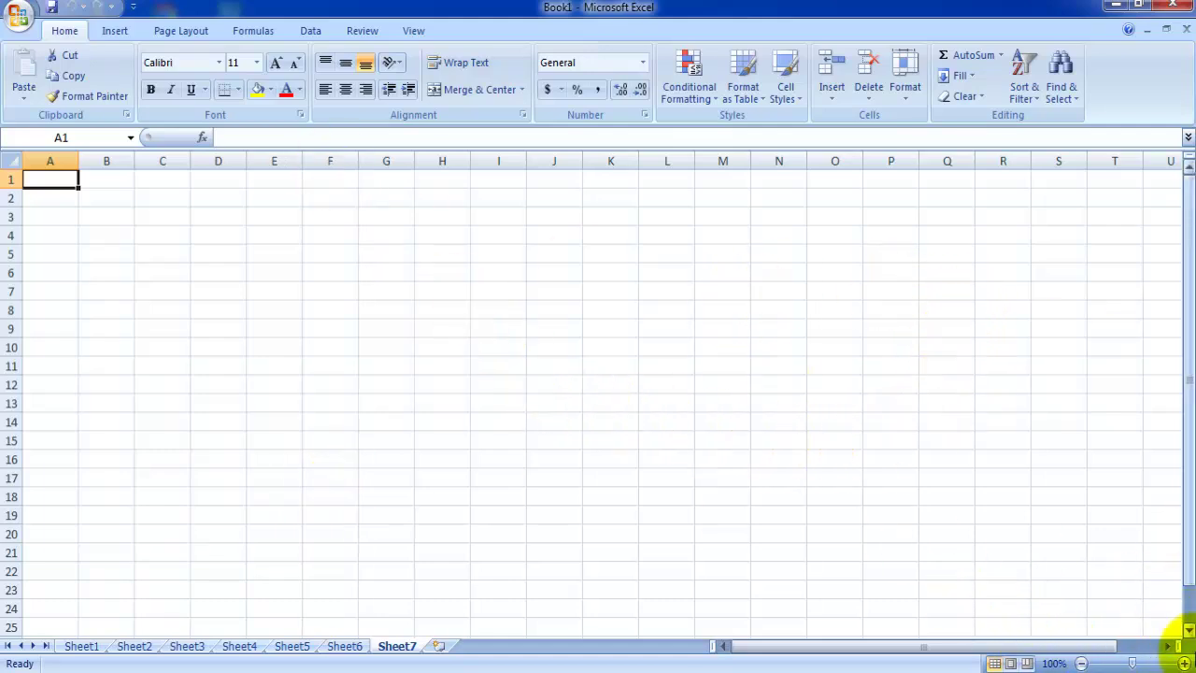
click(1082, 663)
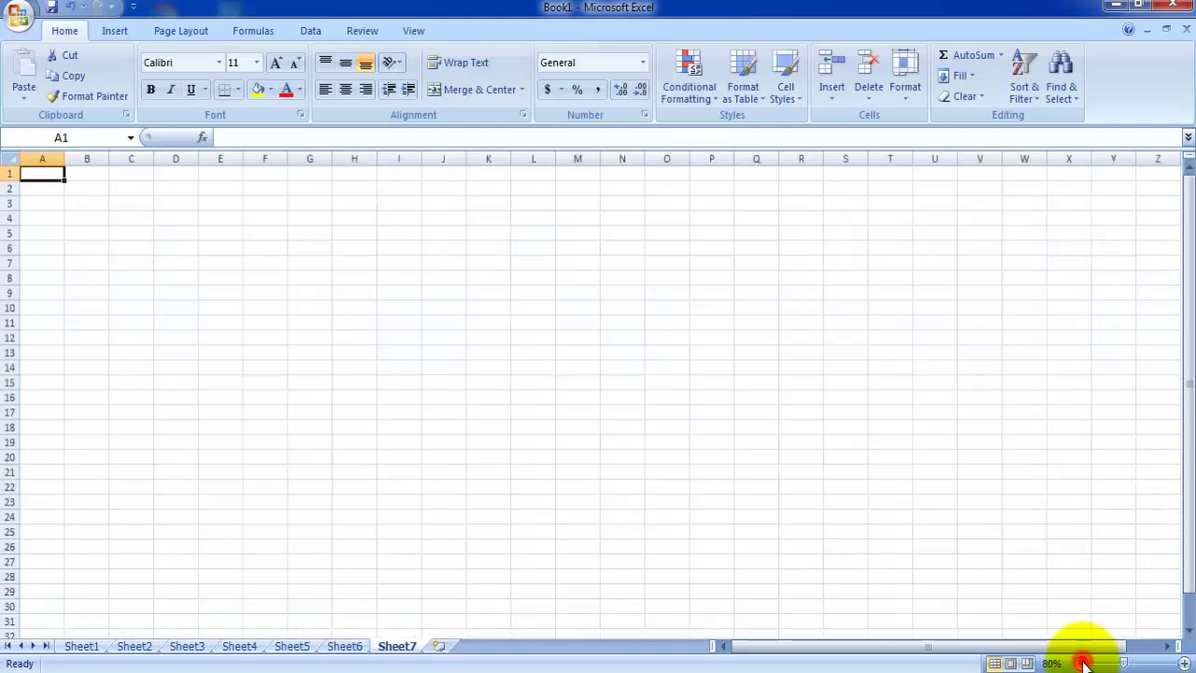
click(1082, 664)
click(1083, 664)
mouse_move(1089, 664)
mouse_down()
mouse_move(1175, 663)
mouse_move(1045, 664)
mouse_move(1132, 664)
mouse_up()
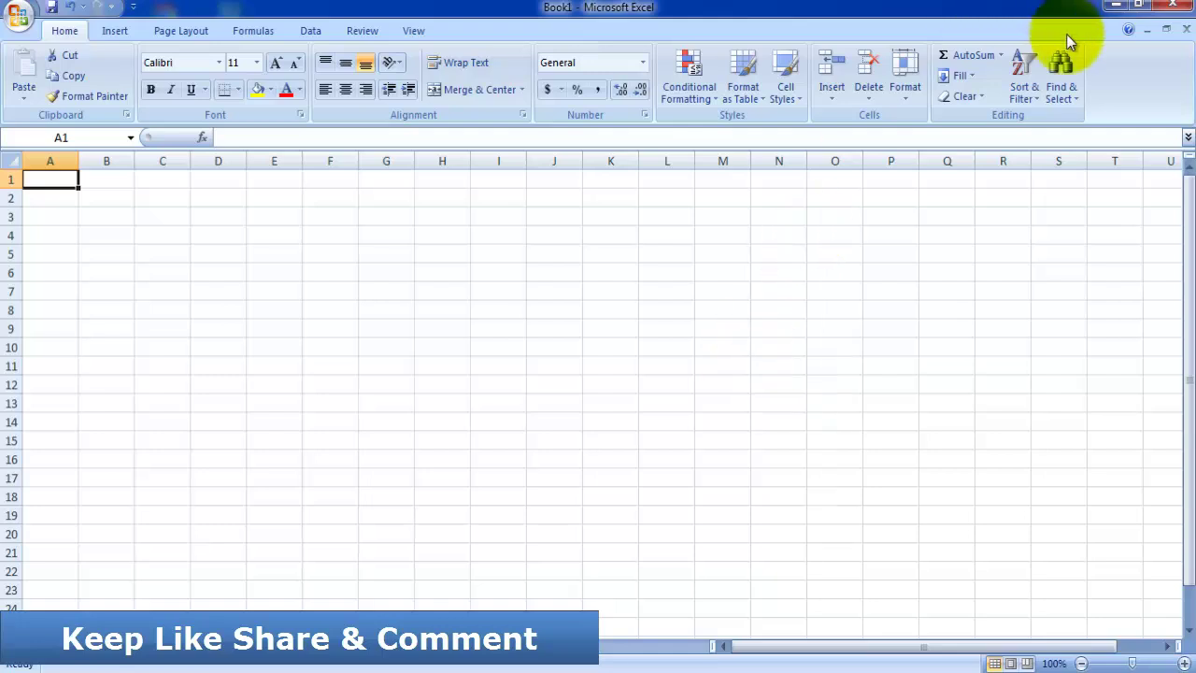
- Minimize Excel and refresh the desktop, restoring and minimizing the seven-sheet Book1 once more
click(1116, 7)
right_click(554, 310)
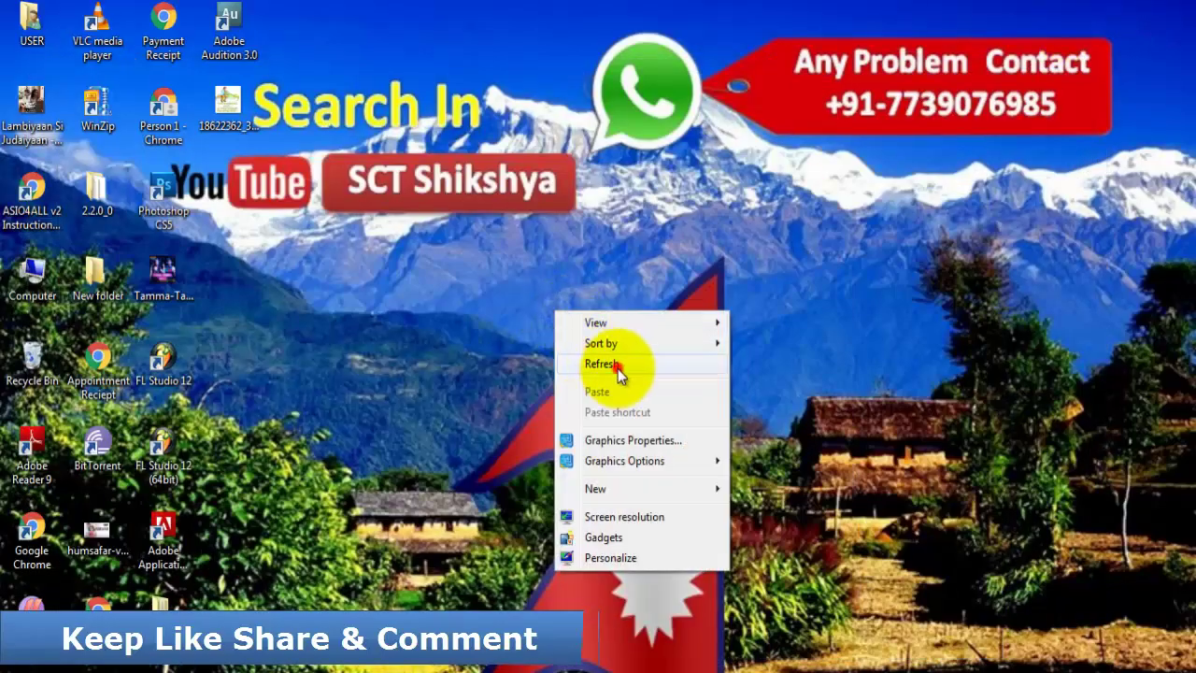
right_click(459, 334)
click(510, 385)
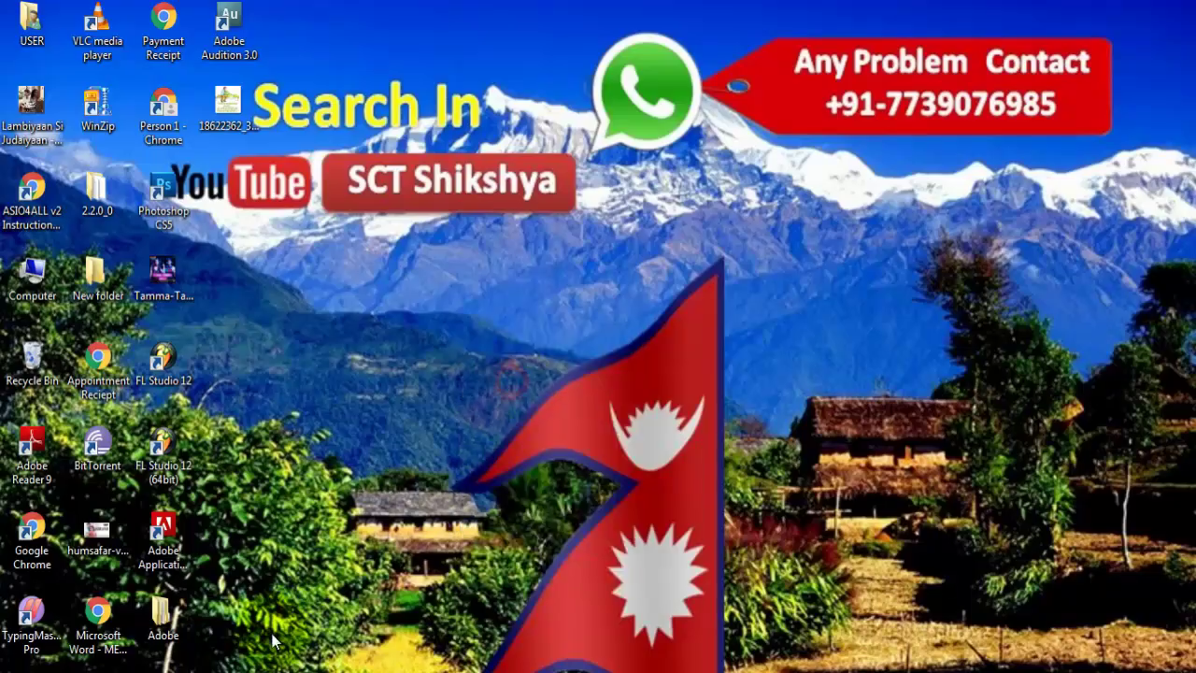
click(222, 595)
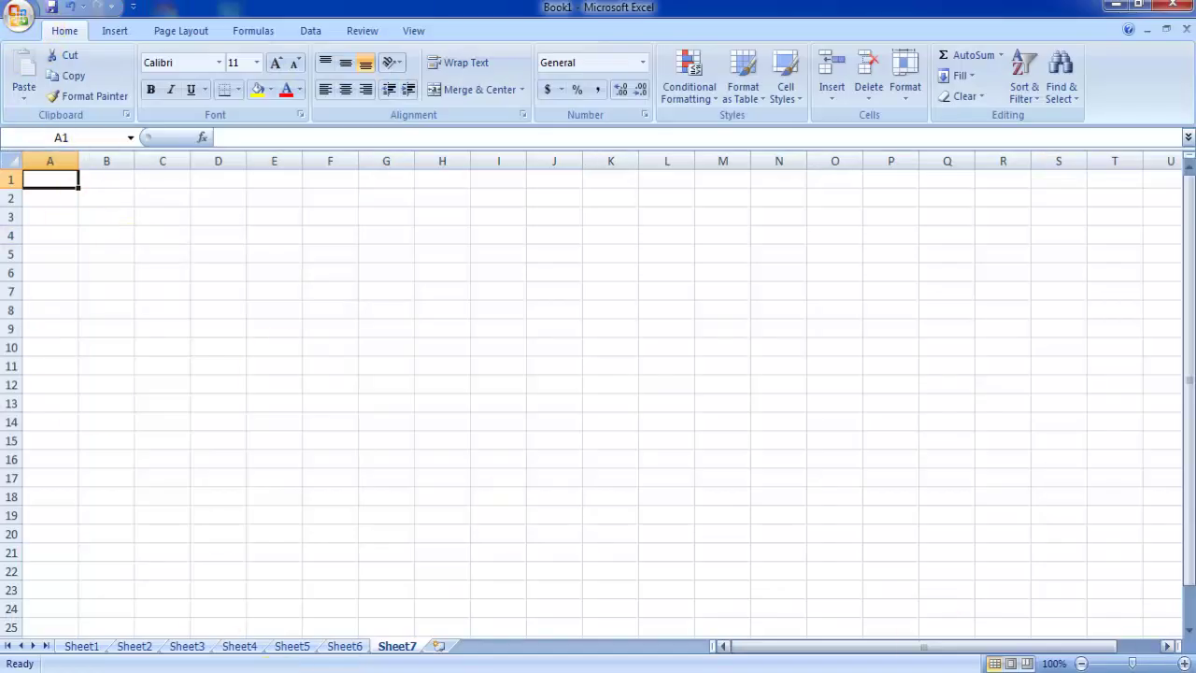
click(1119, 6)
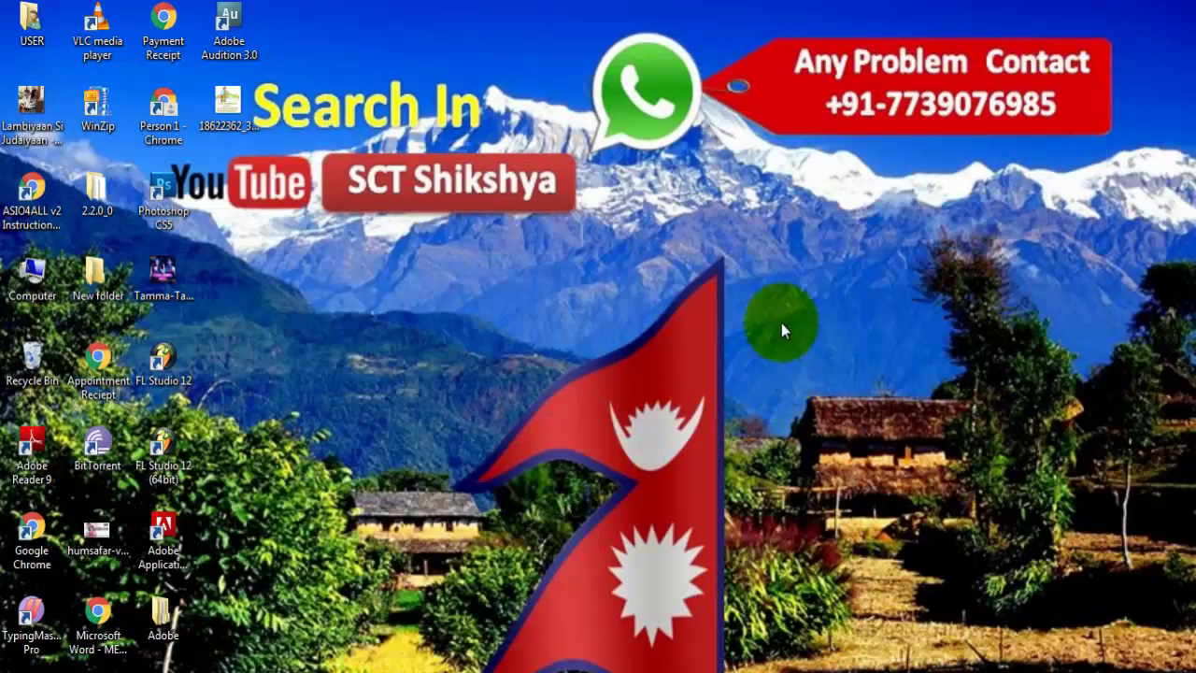
right_click(781, 329)
click(848, 383)
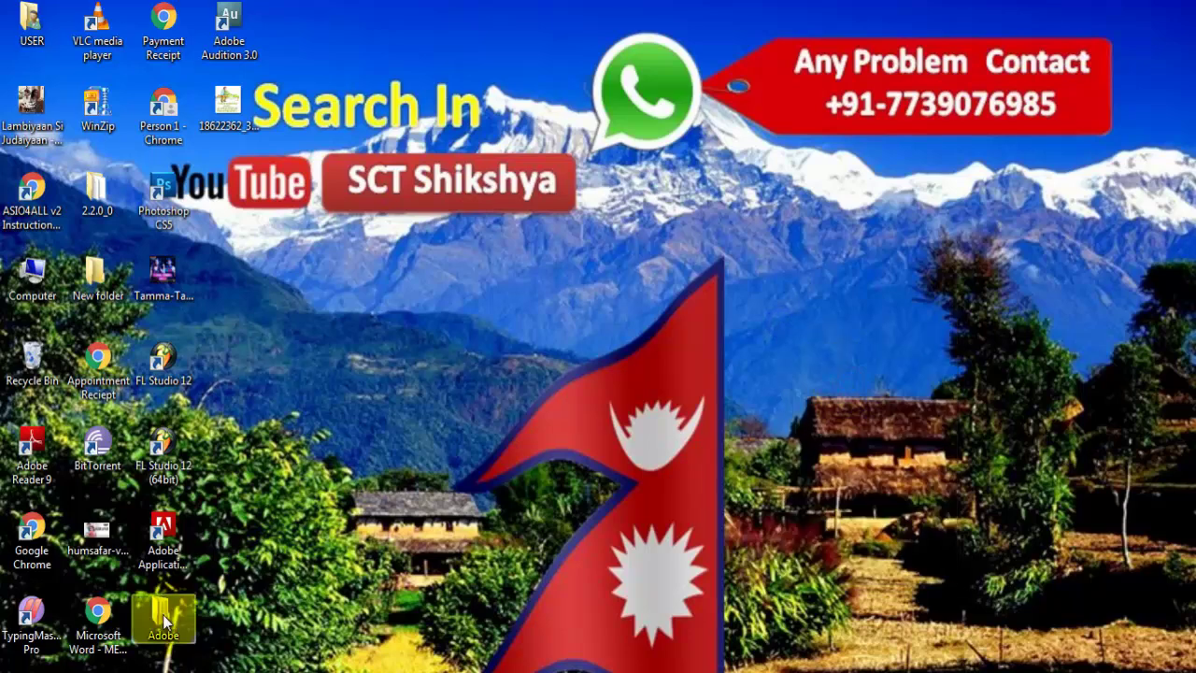